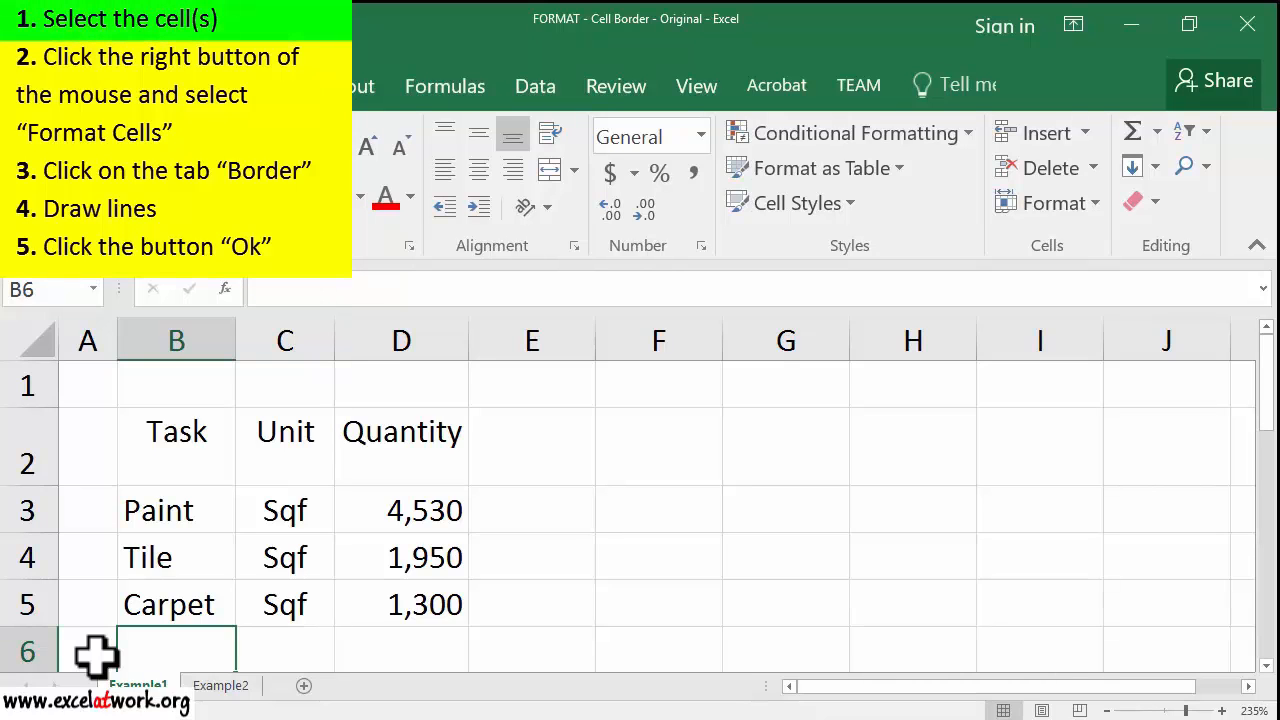
Draw a red double-line border on all four outer edges of the range B2:D5 using Format Cells
{"action": "left_click_drag", "start_coordinate": [177, 590], "coordinate": [440, 438]}
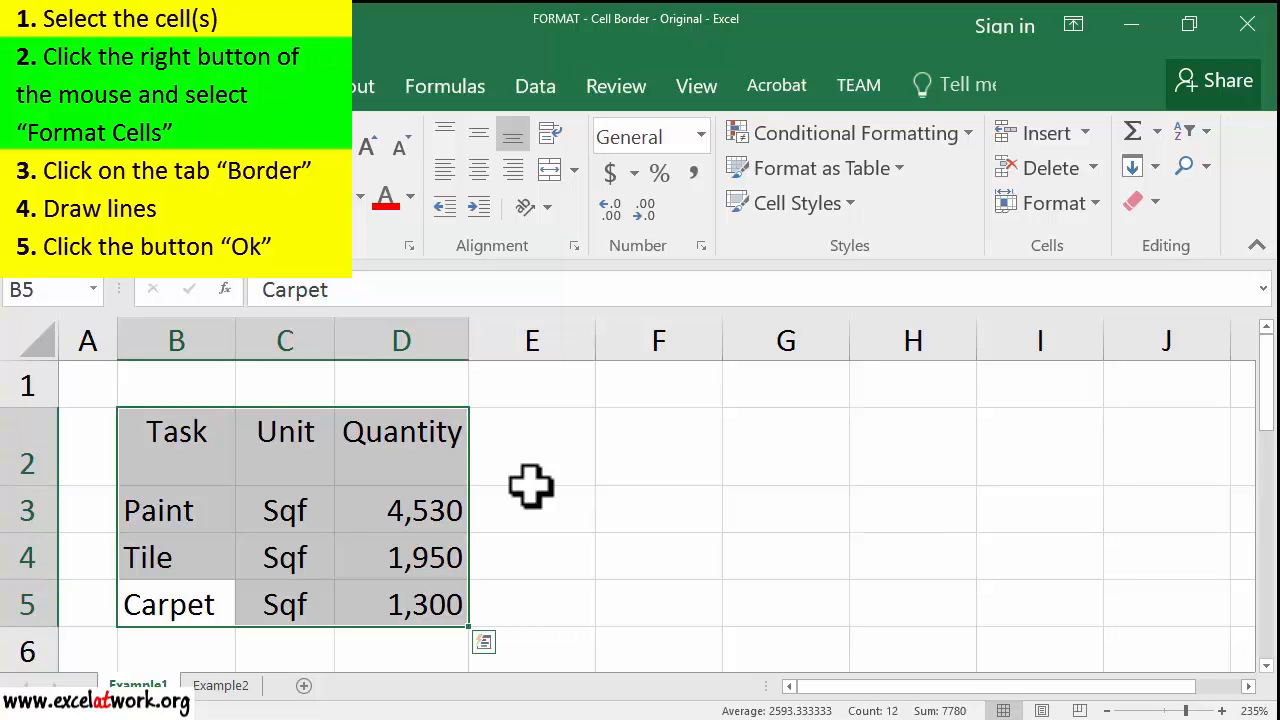
{"action": "right_click", "coordinate": [427, 467]}
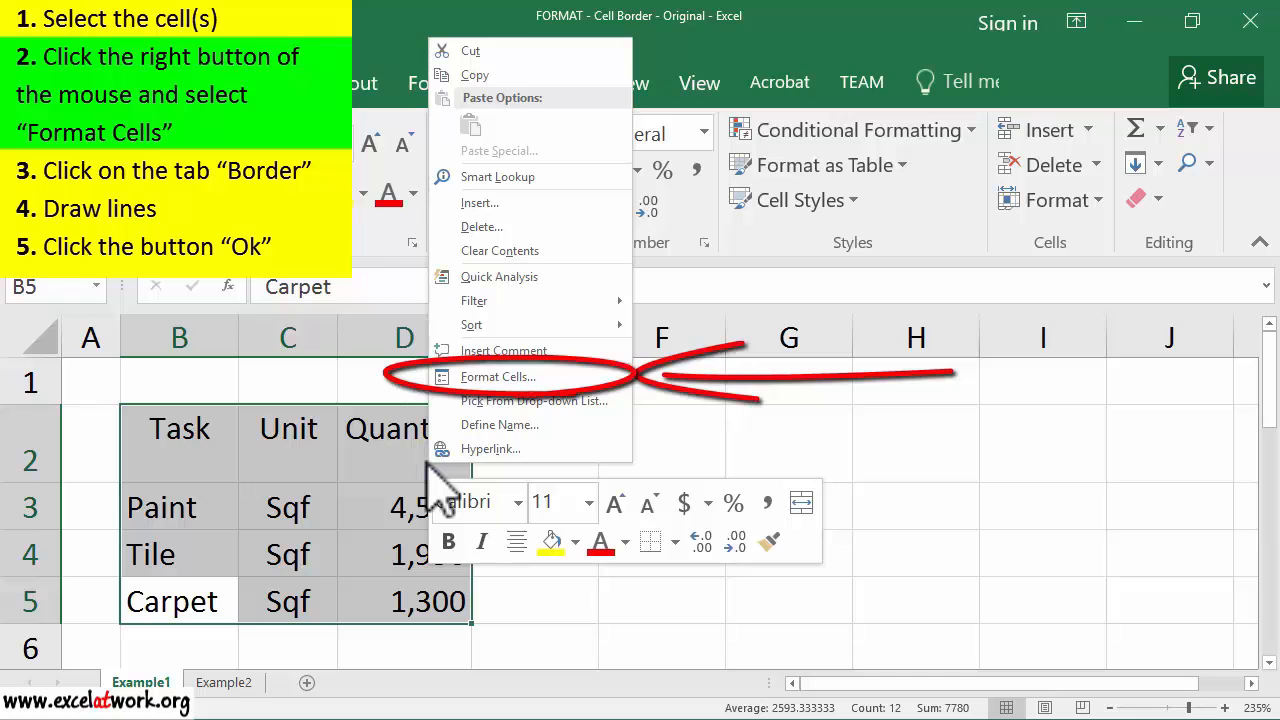
{"action": "left_click", "coordinate": [549, 376]}
{"action": "left_click_drag", "start_coordinate": [629, 134], "coordinate": [898, 197]}
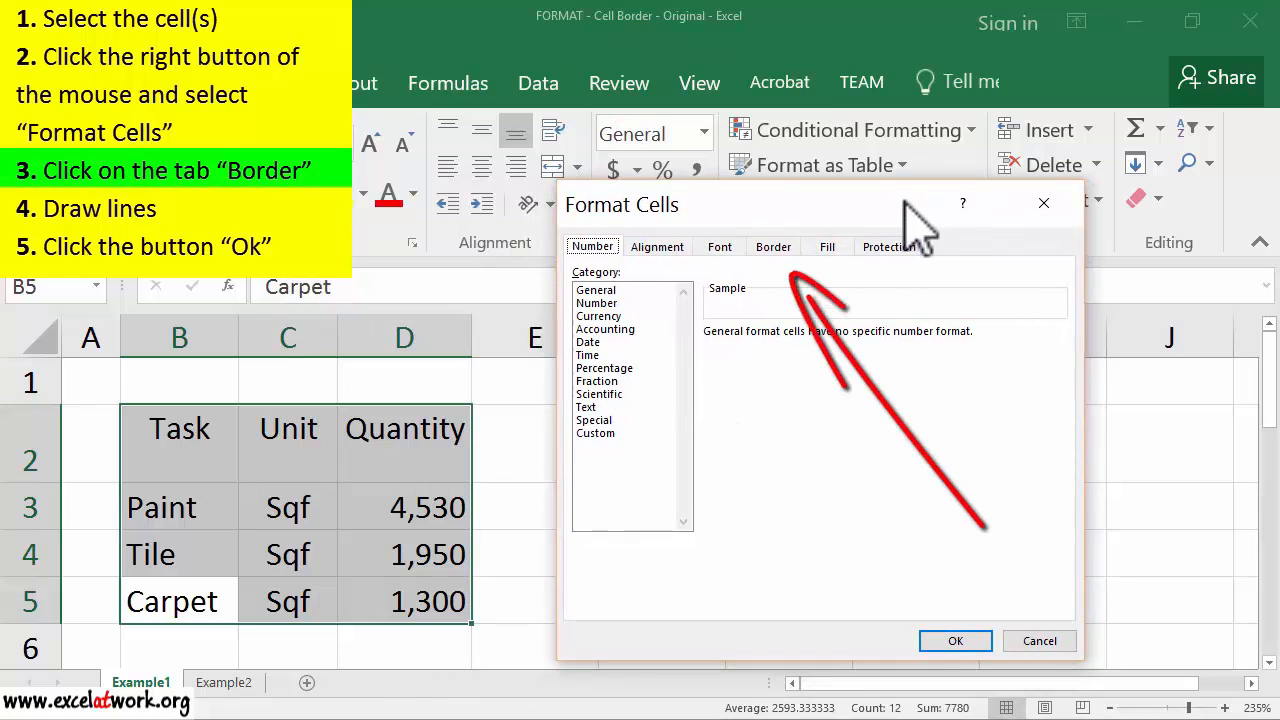
{"action": "left_click", "coordinate": [778, 249]}
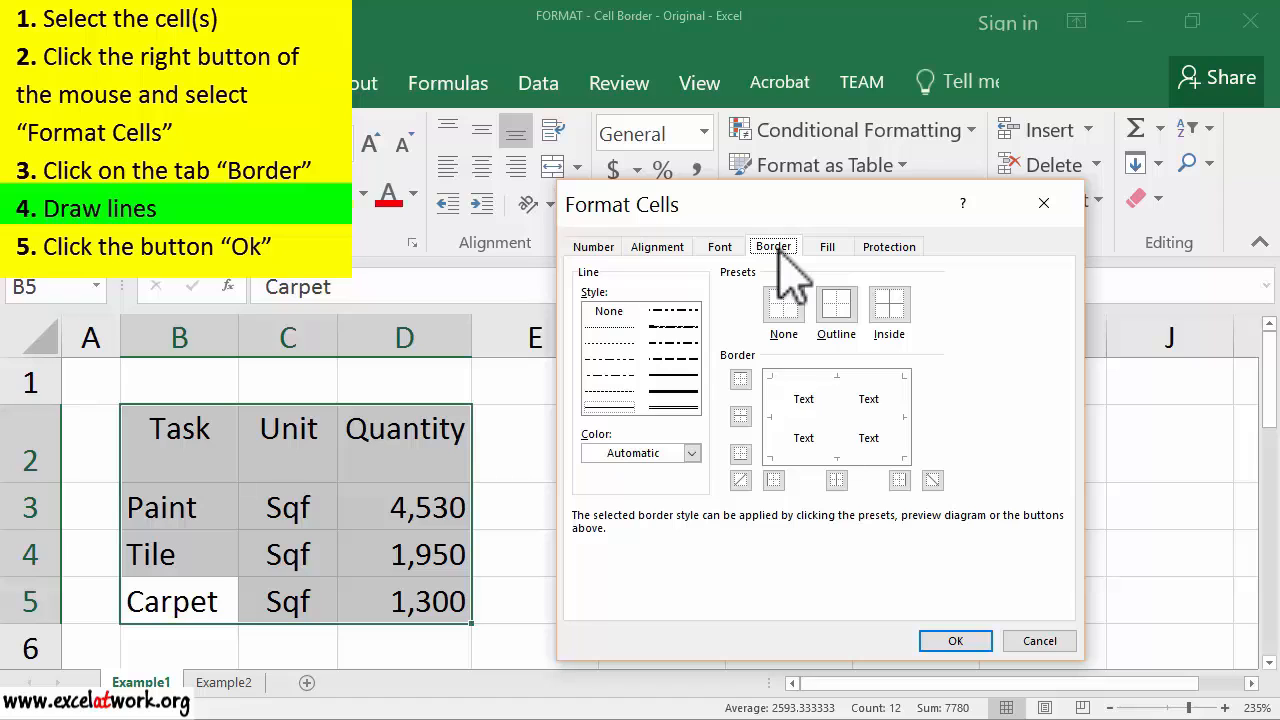
{"action": "left_click", "coordinate": [690, 407]}
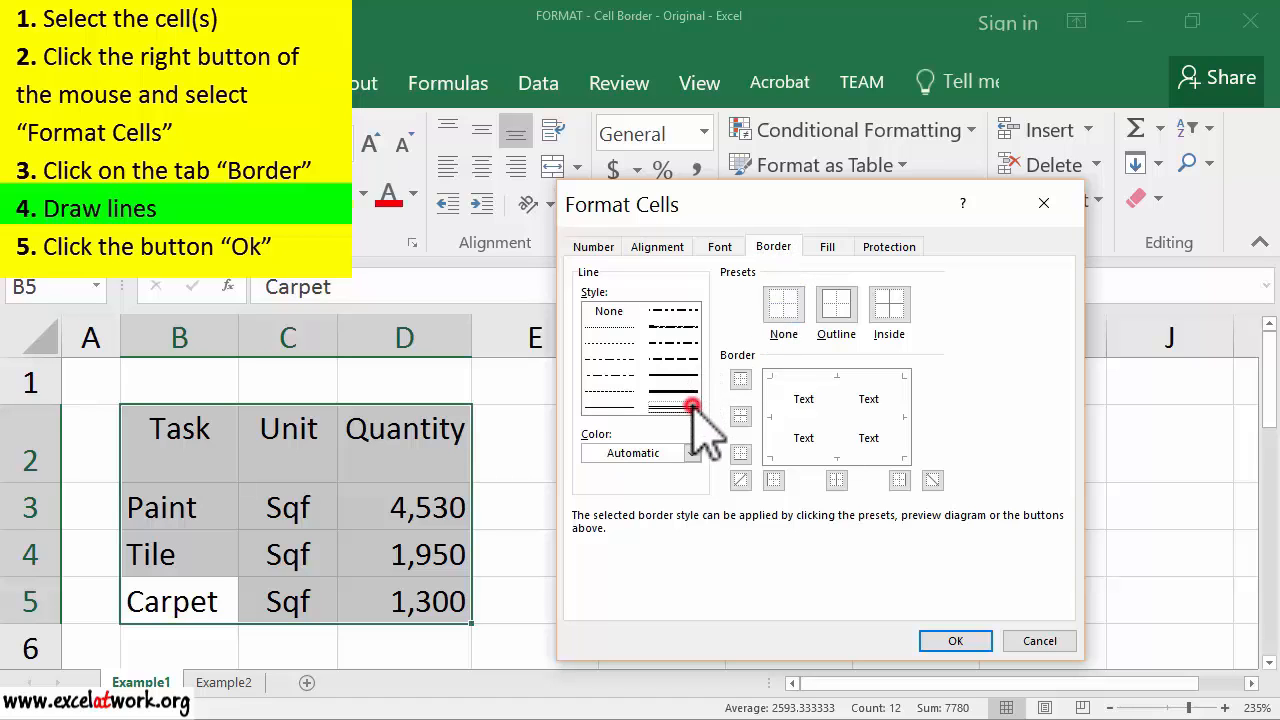
{"action": "left_click", "coordinate": [692, 453]}
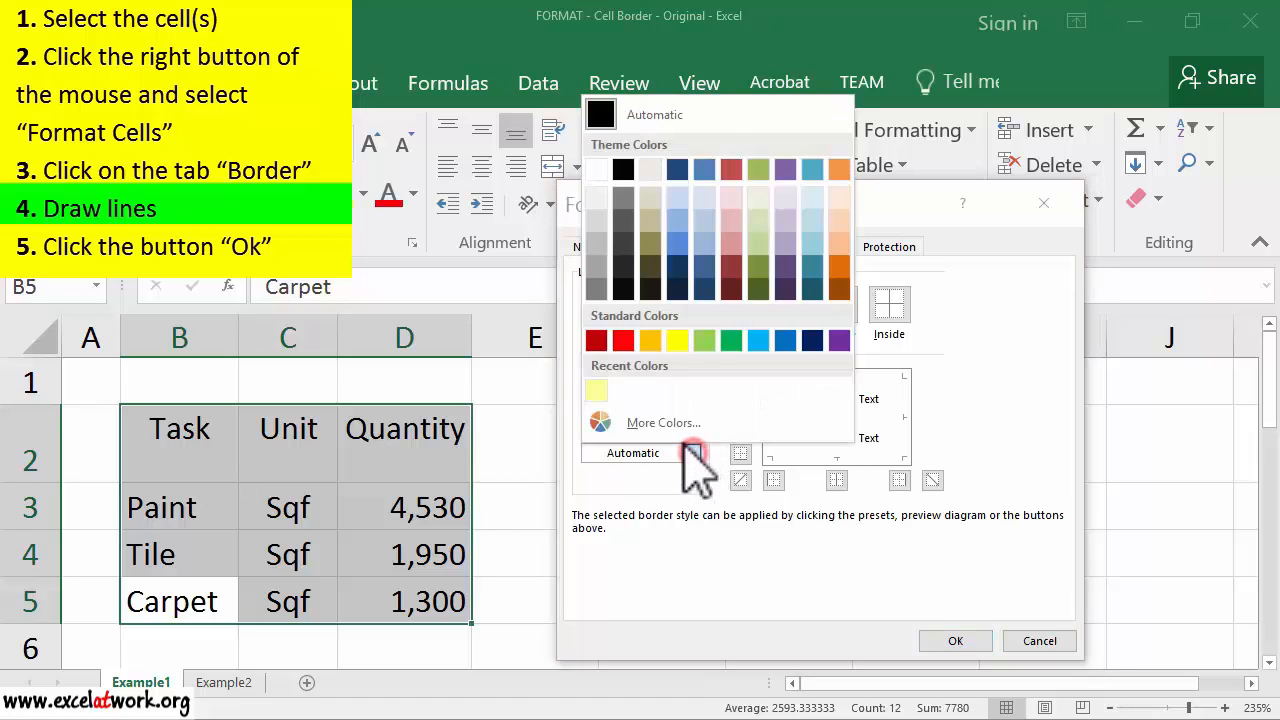
{"action": "left_click", "coordinate": [623, 340]}
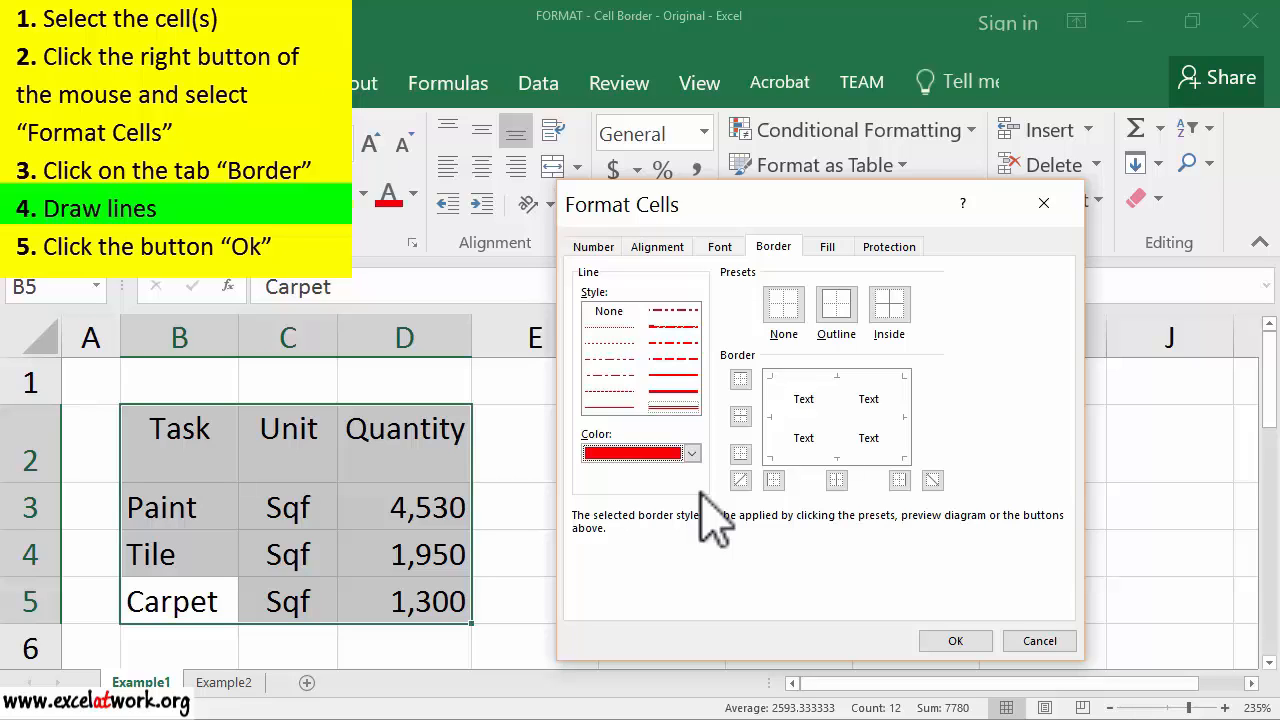
{"action": "left_click", "coordinate": [772, 398]}
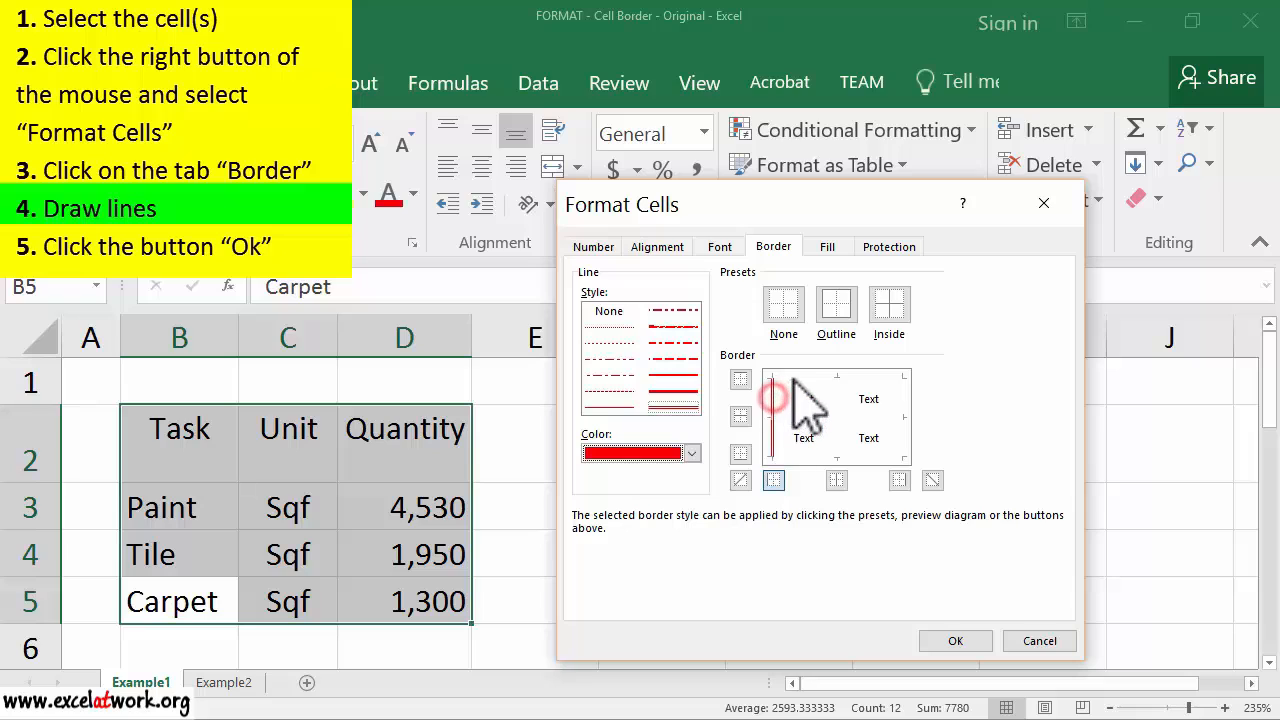
{"action": "left_click", "coordinate": [790, 378]}
{"action": "left_click", "coordinate": [902, 400]}
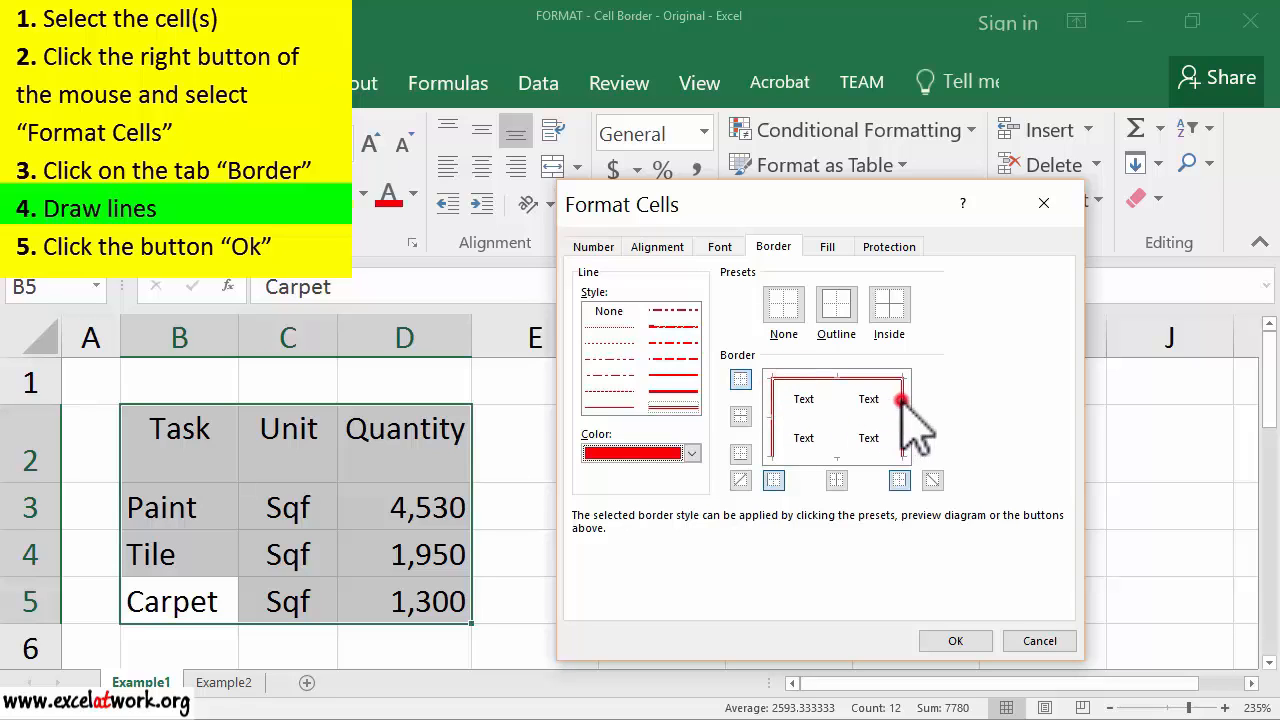
{"action": "left_click", "coordinate": [882, 457]}
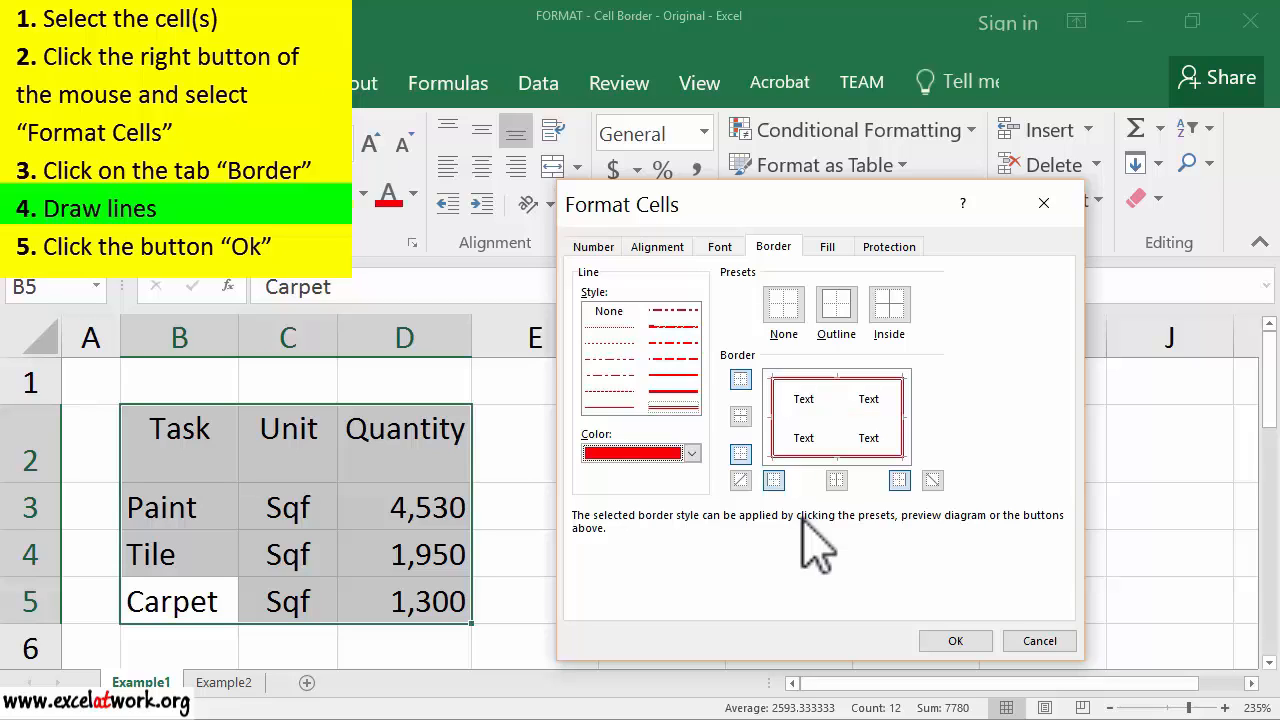
Add thick solid blue horizontal and vertical inside borders to B2:D5 and apply the border formatting
{"action": "left_click", "coordinate": [688, 393]}
{"action": "left_click", "coordinate": [691, 453]}
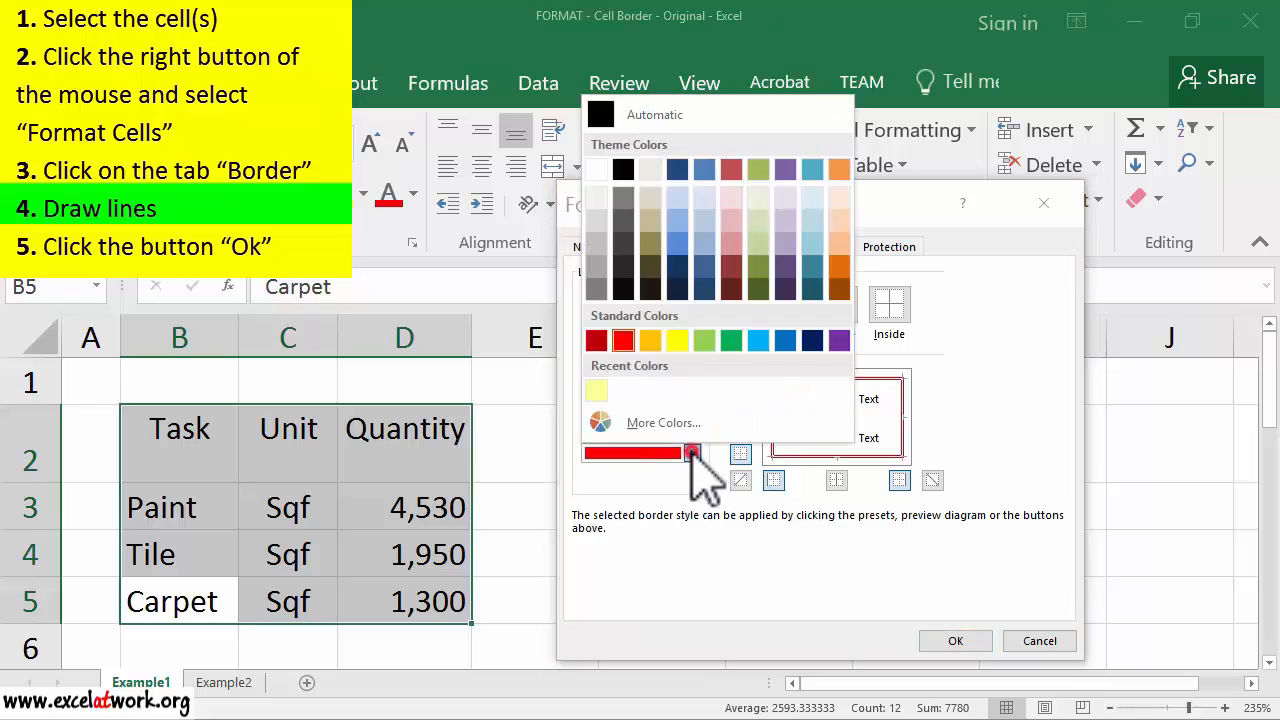
{"action": "left_click", "coordinate": [785, 341]}
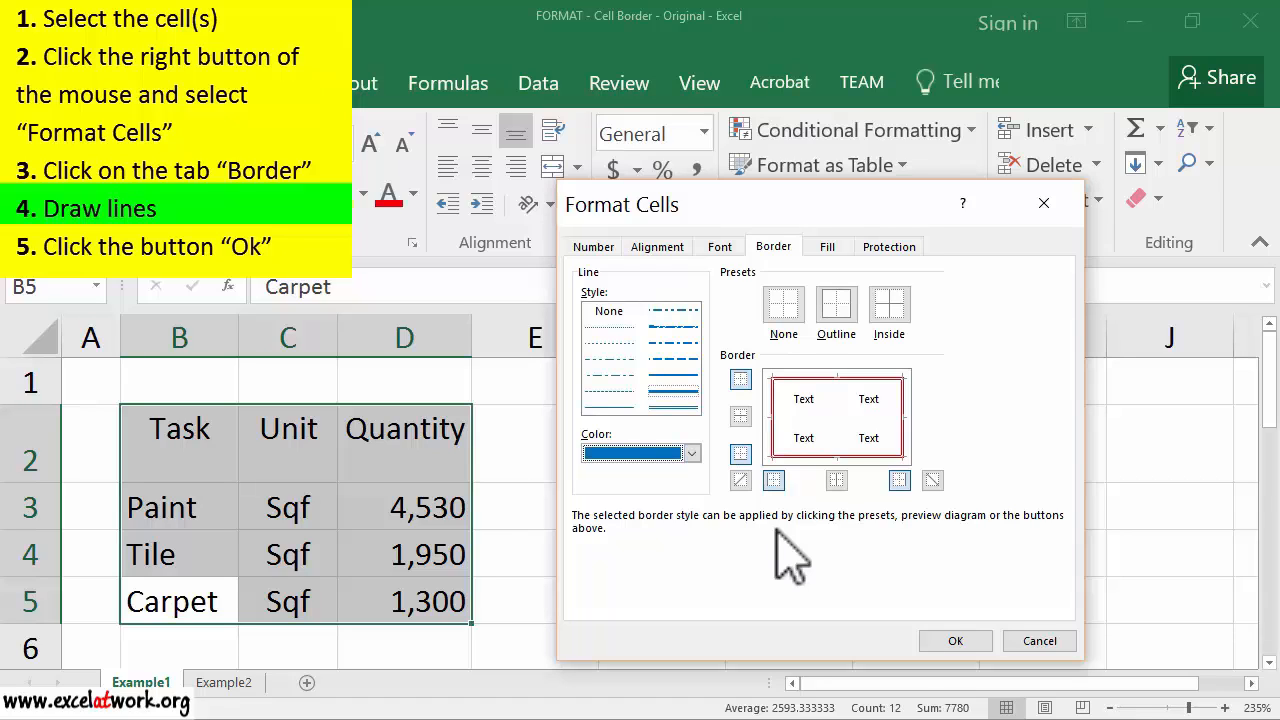
{"action": "left_click", "coordinate": [806, 418]}
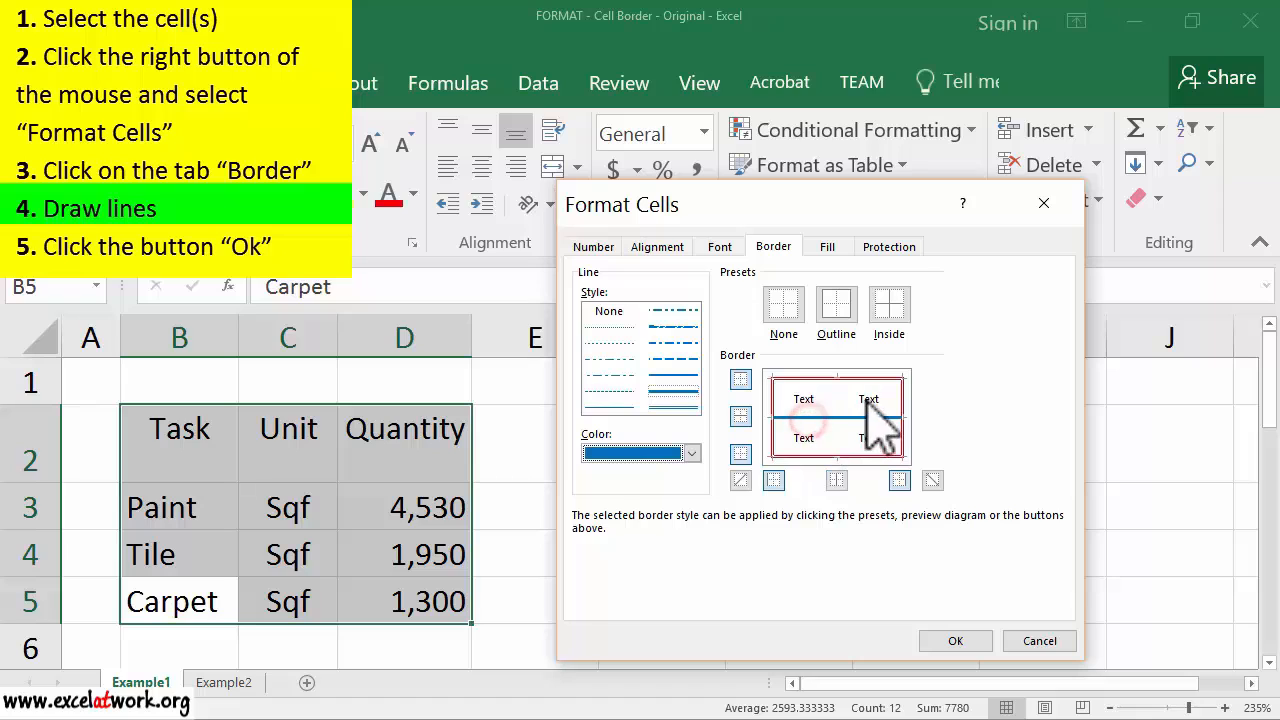
{"action": "left_click", "coordinate": [837, 405]}
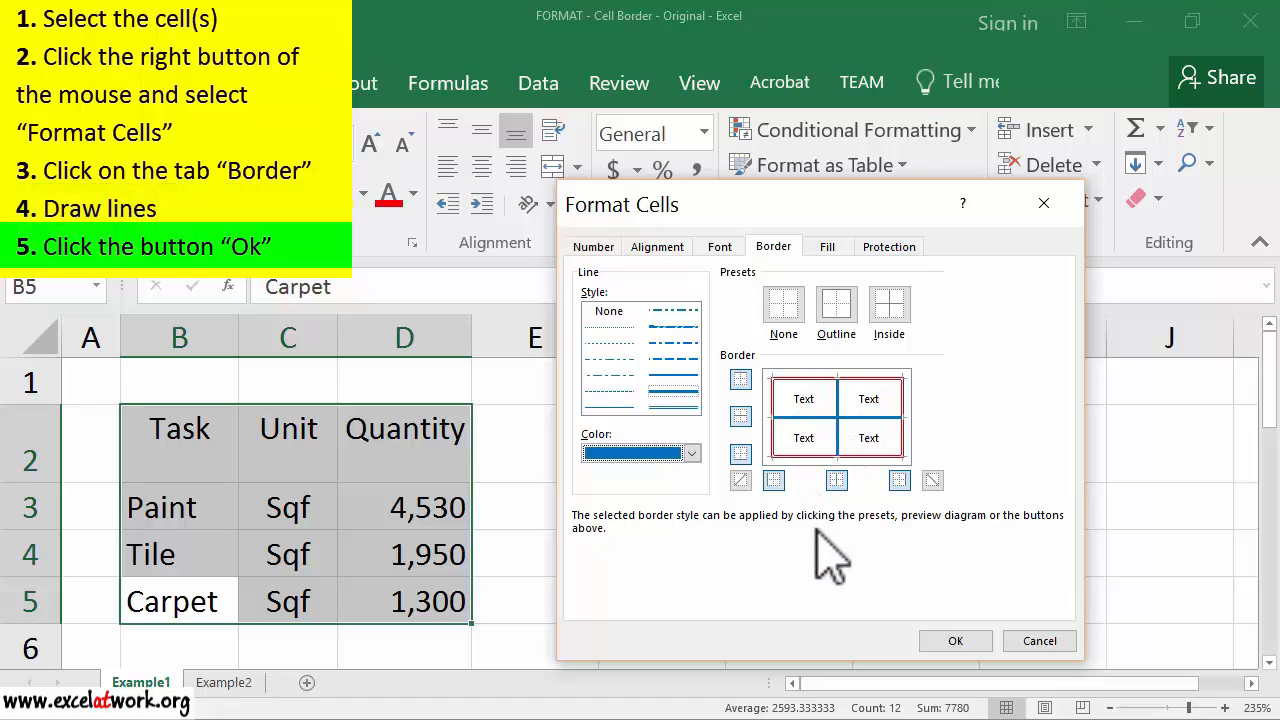
{"action": "left_click", "coordinate": [932, 636]}
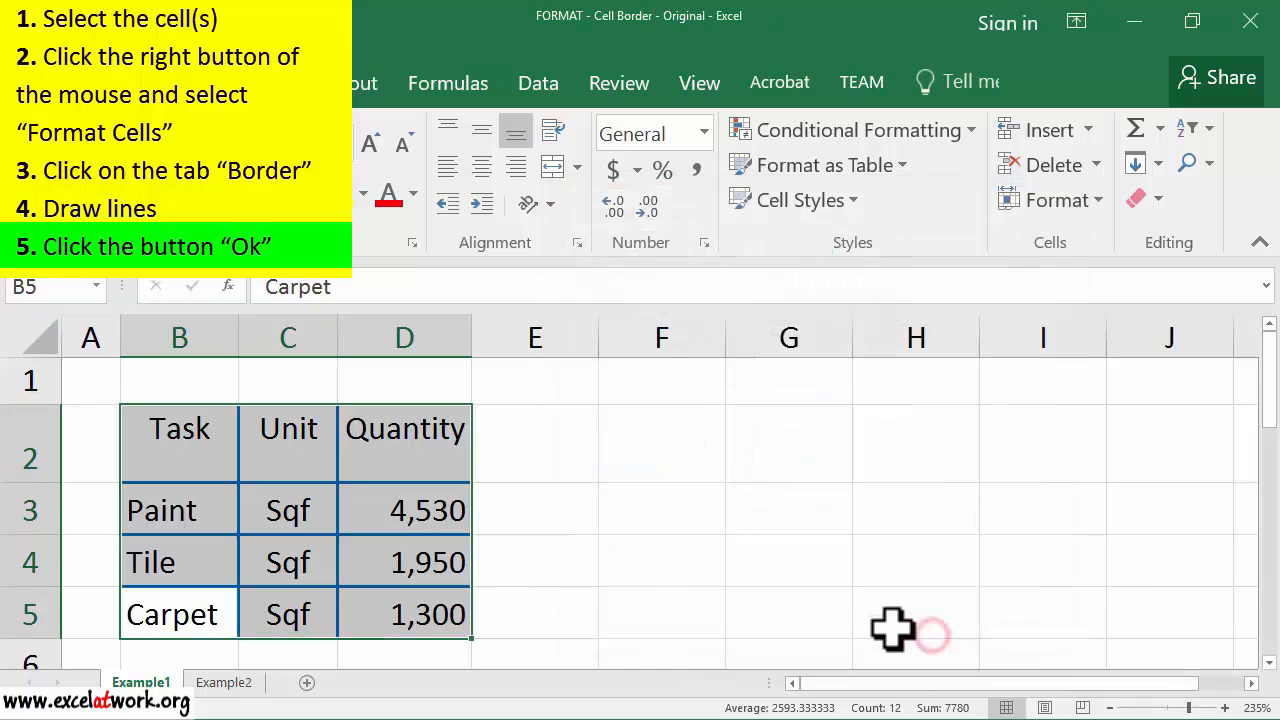
{"action": "left_click", "coordinate": [625, 558]}
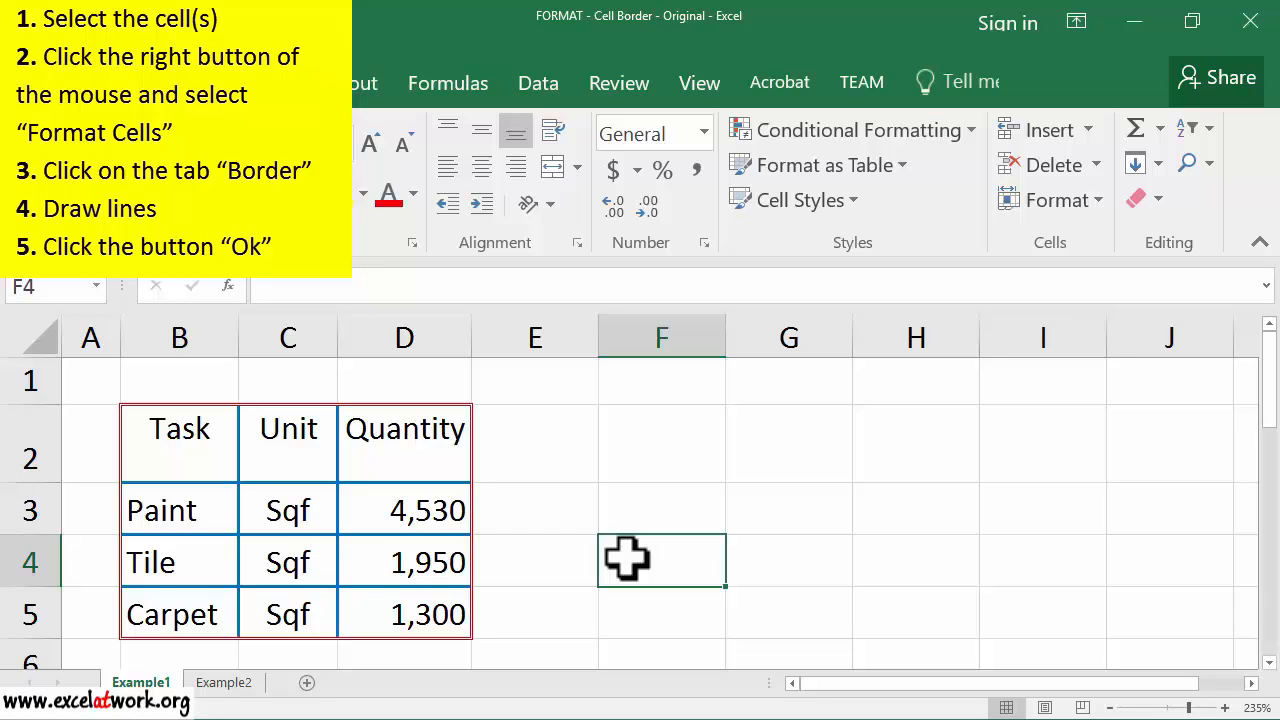
Remove the horizontal and vertical inside borders from B2:D5 through Format Cells, keeping only the outline
{"action": "left_click_drag", "start_coordinate": [428, 610], "coordinate": [210, 450]}
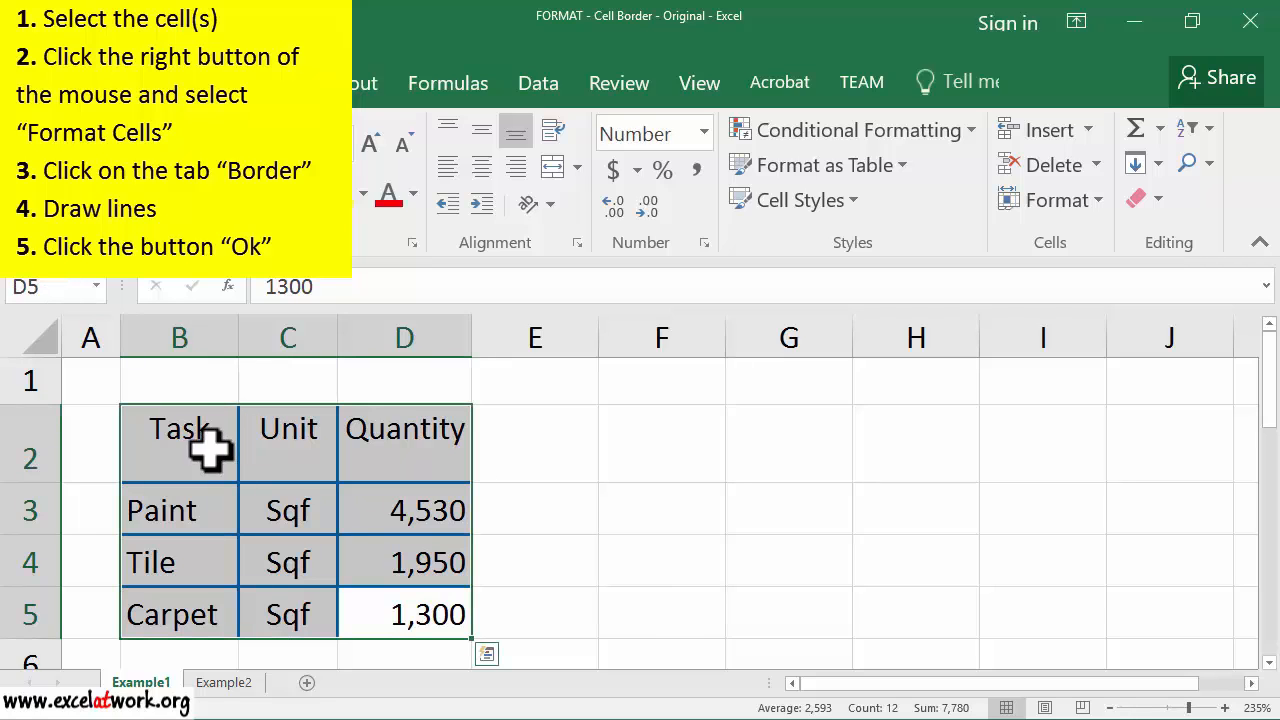
{"action": "right_click", "coordinate": [210, 450]}
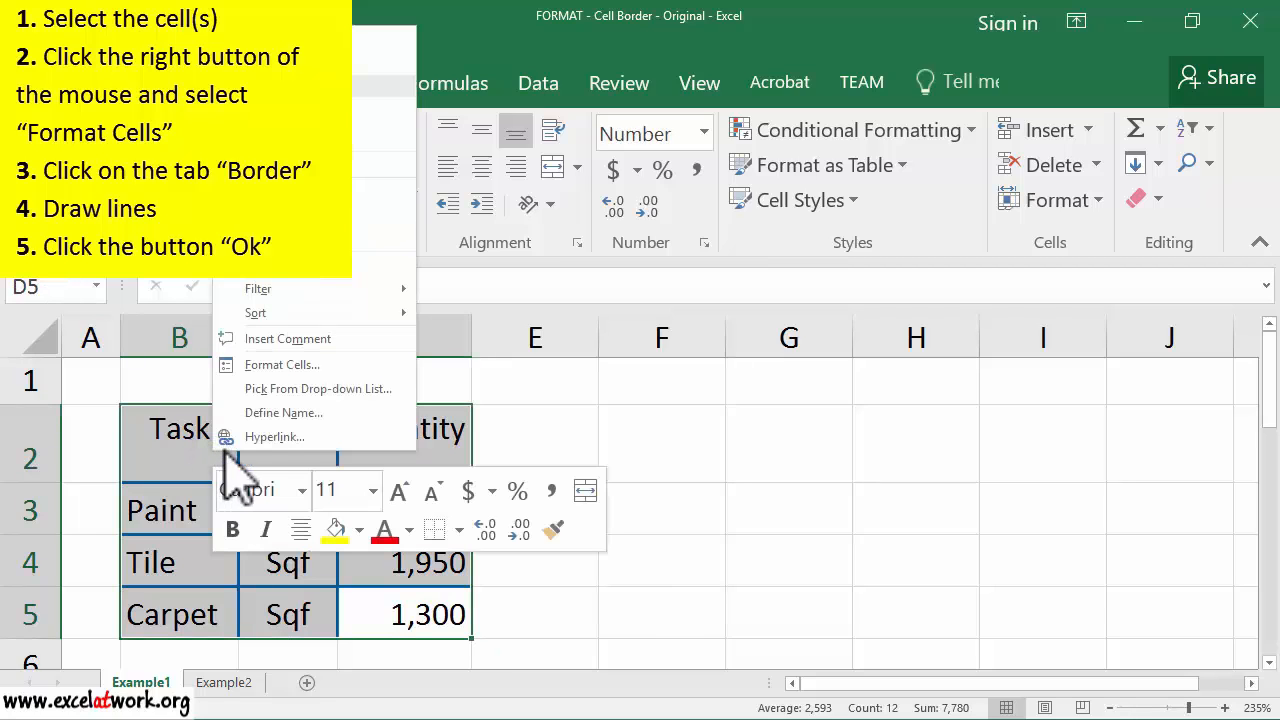
{"action": "left_click", "coordinate": [349, 368]}
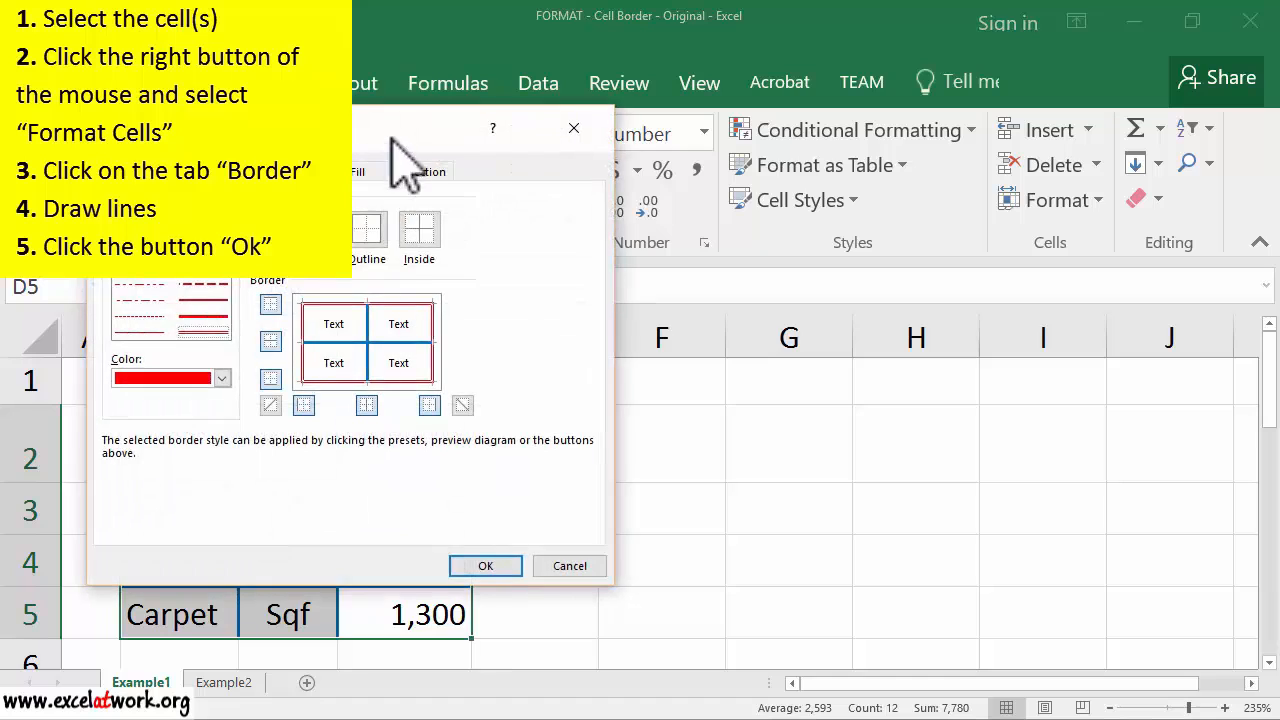
{"action": "left_click_drag", "start_coordinate": [410, 145], "coordinate": [888, 205]}
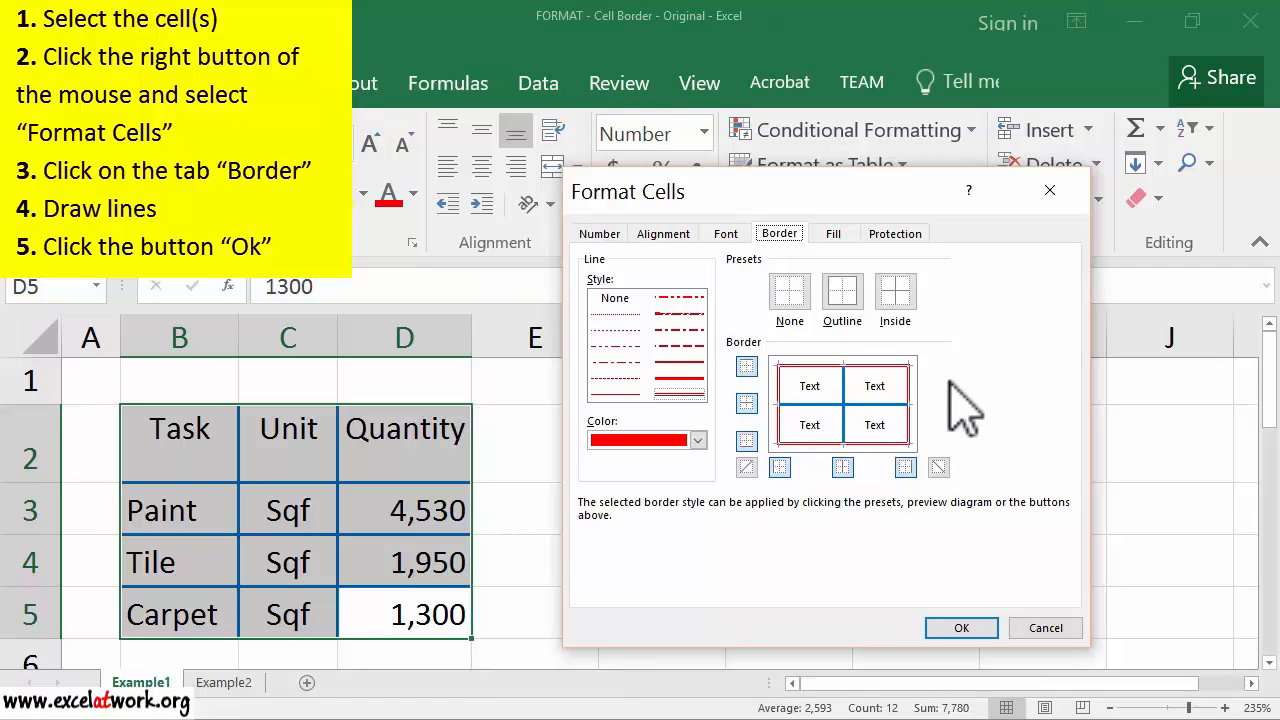
{"action": "left_click", "coordinate": [872, 402]}
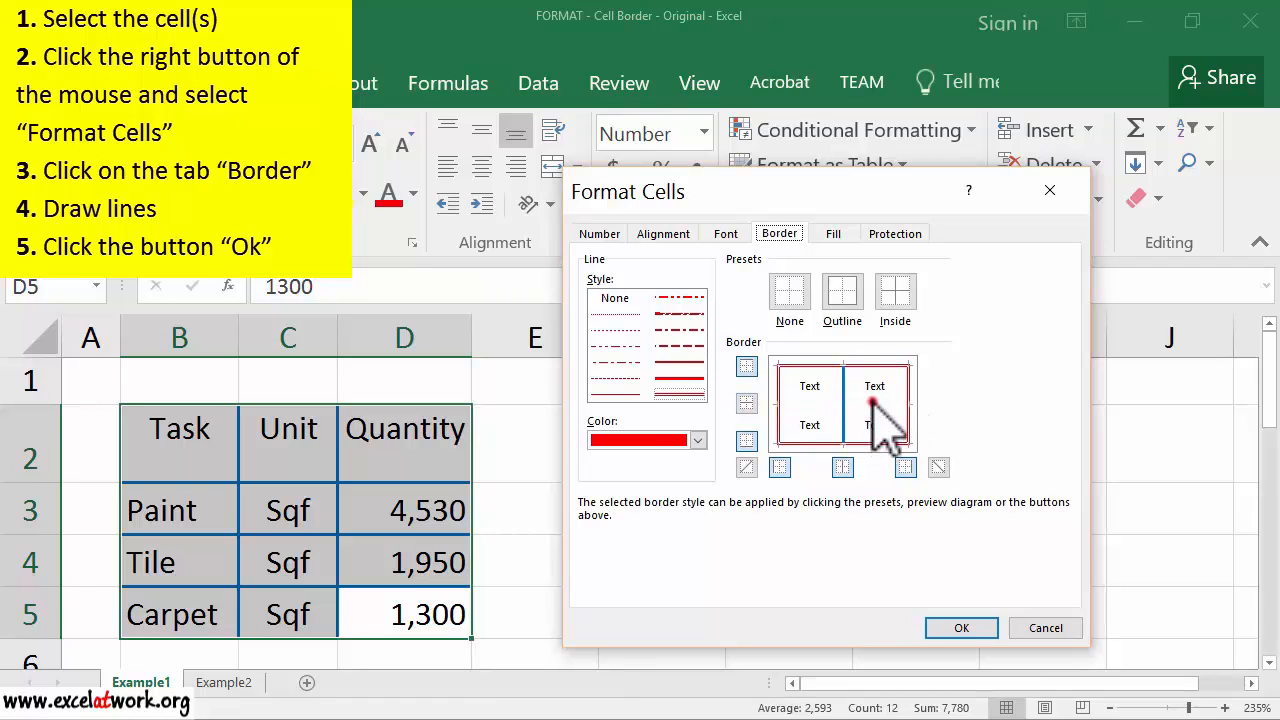
{"action": "left_click", "coordinate": [845, 390]}
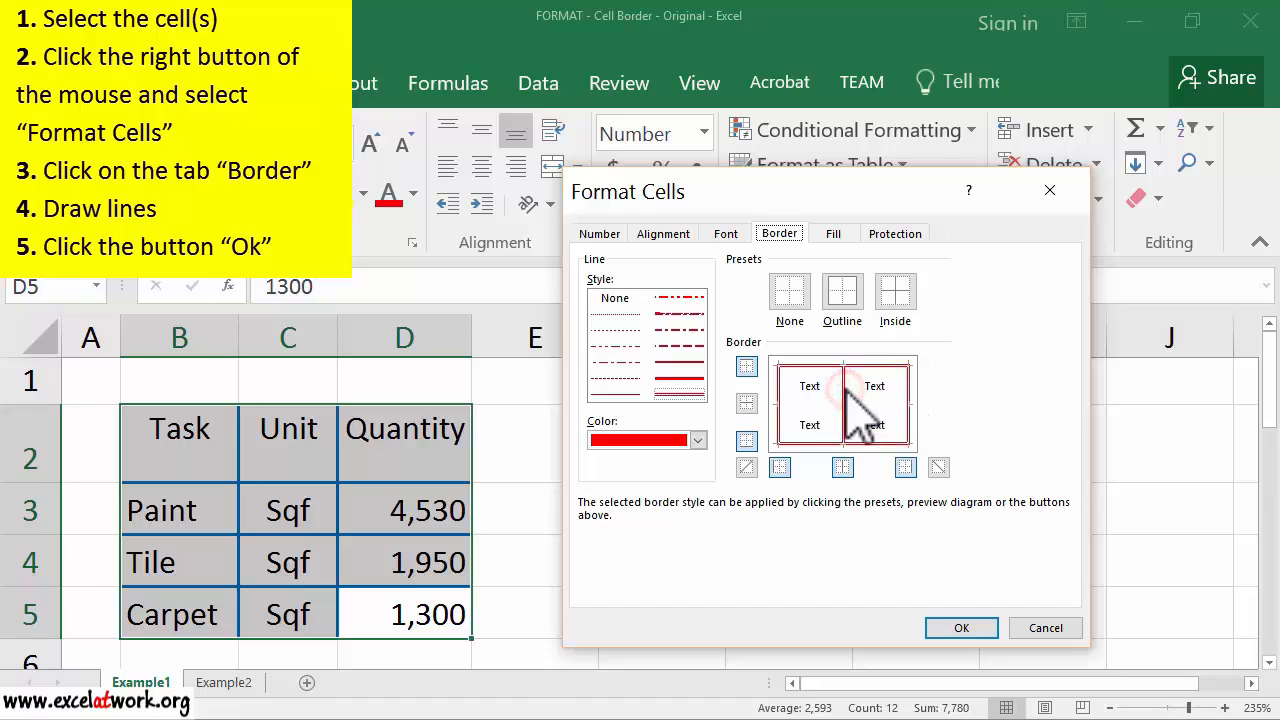
{"action": "left_click", "coordinate": [845, 390]}
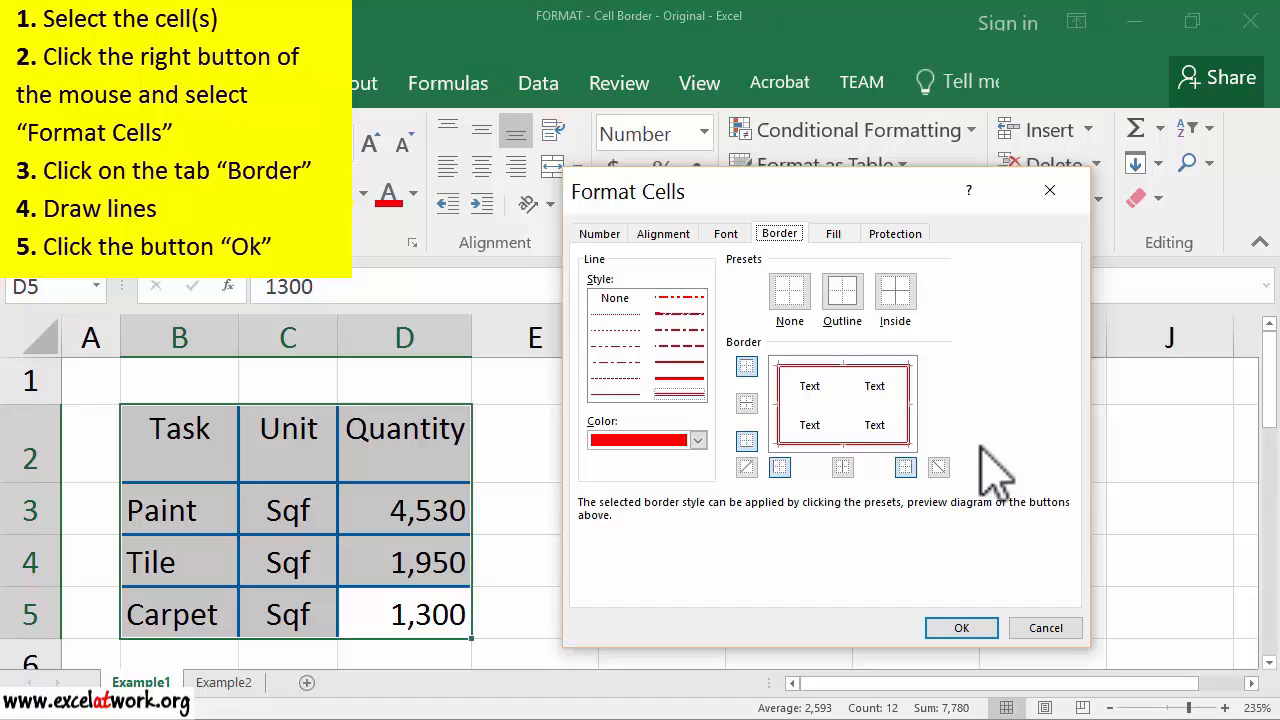
{"action": "left_click", "coordinate": [940, 626]}
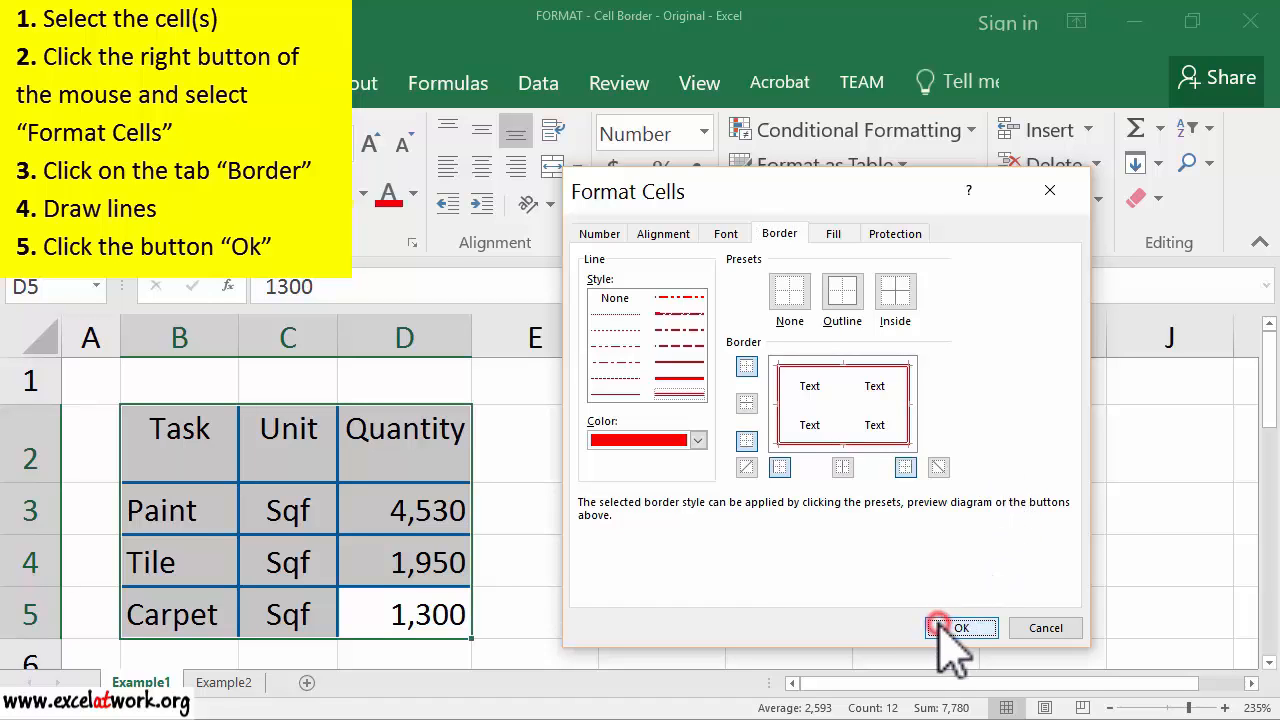
{"action": "left_click", "coordinate": [736, 563]}
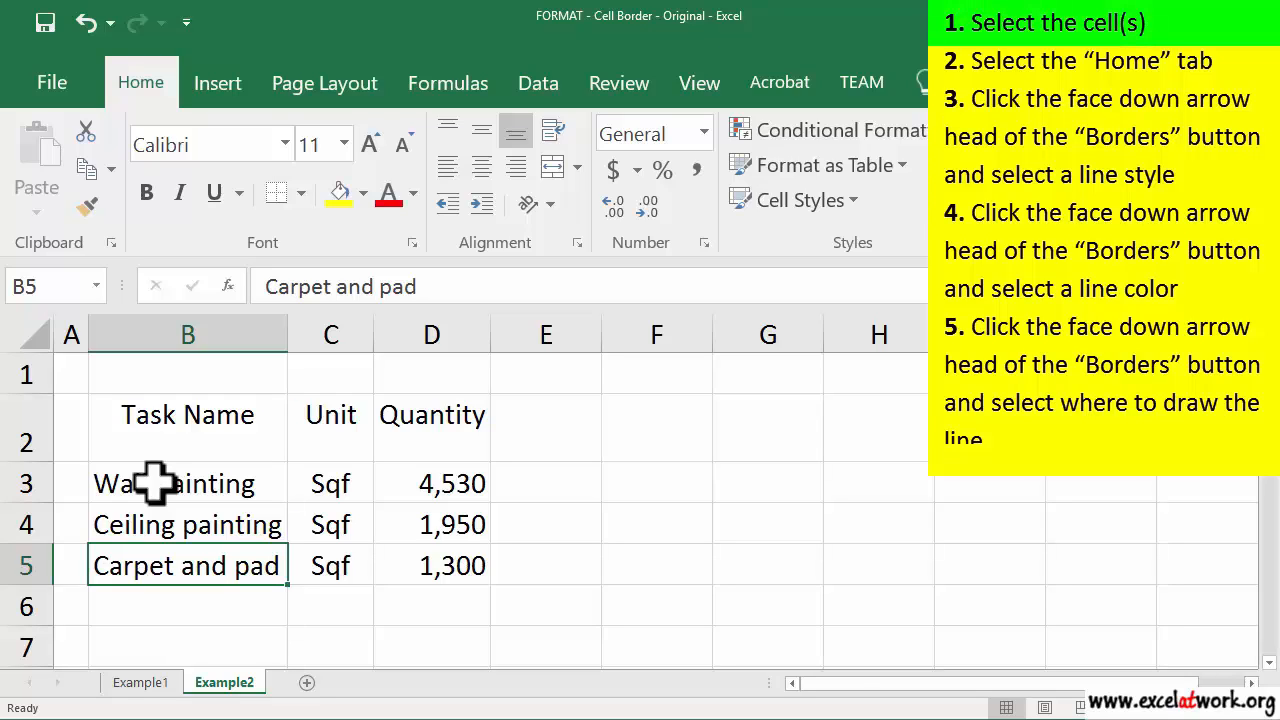
Apply Outside Borders to B2:D5 on the Example2 sheet with the double line style and red line color
{"action": "mouse_move", "coordinate": [185, 440]}
{"action": "left_mouse_down"}
{"action": "mouse_move", "coordinate": [258, 537]}
{"action": "mouse_move", "coordinate": [406, 549]}
{"action": "left_mouse_up"}
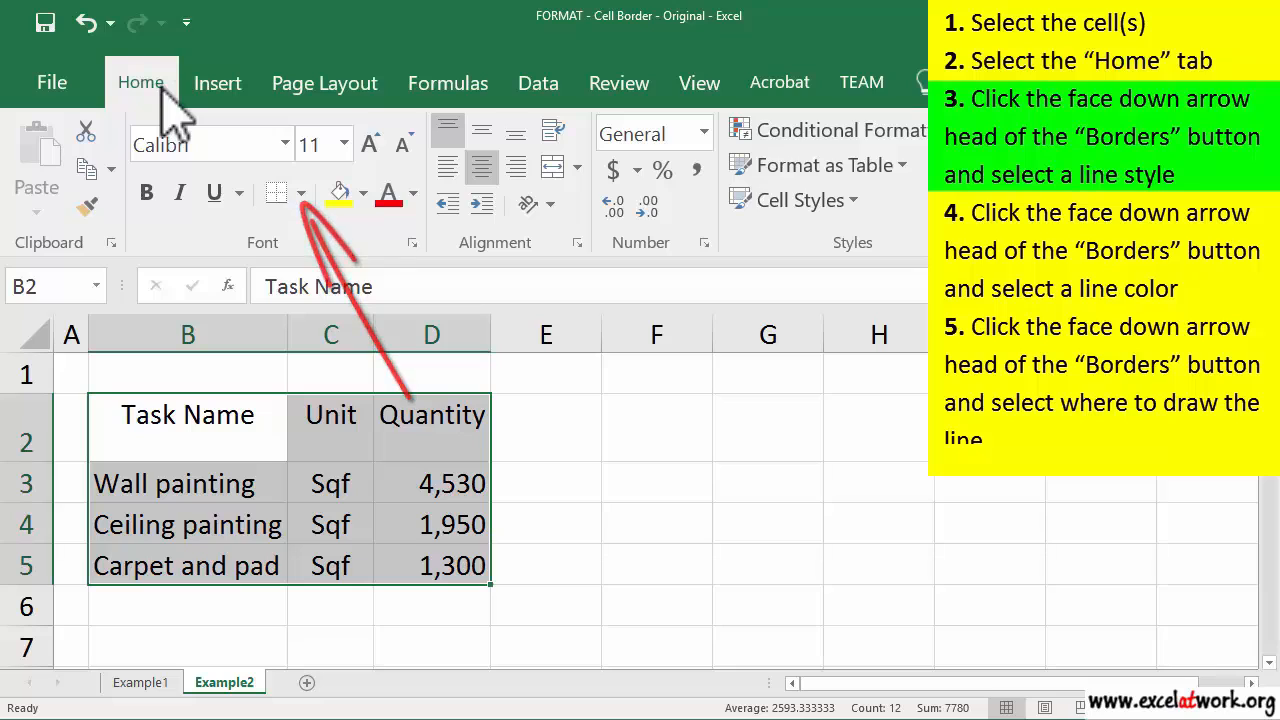
{"action": "left_click", "coordinate": [300, 193]}
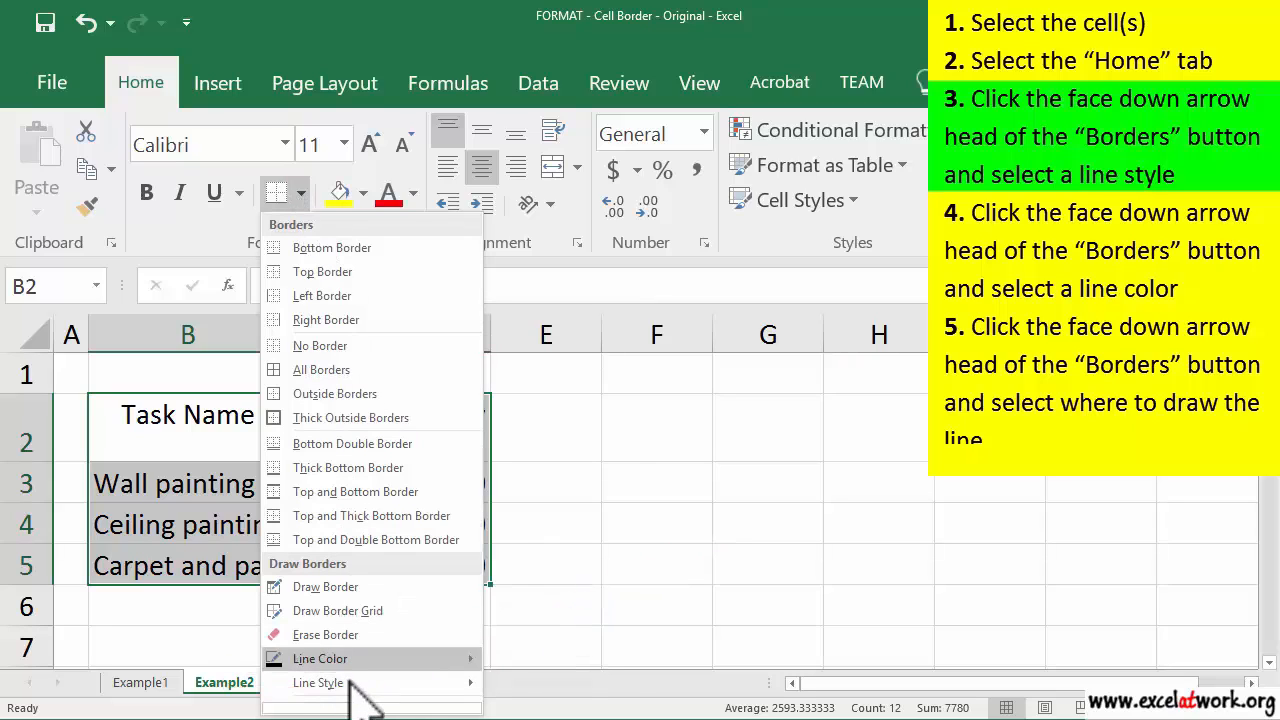
{"action": "mouse_move", "coordinate": [352, 686]}
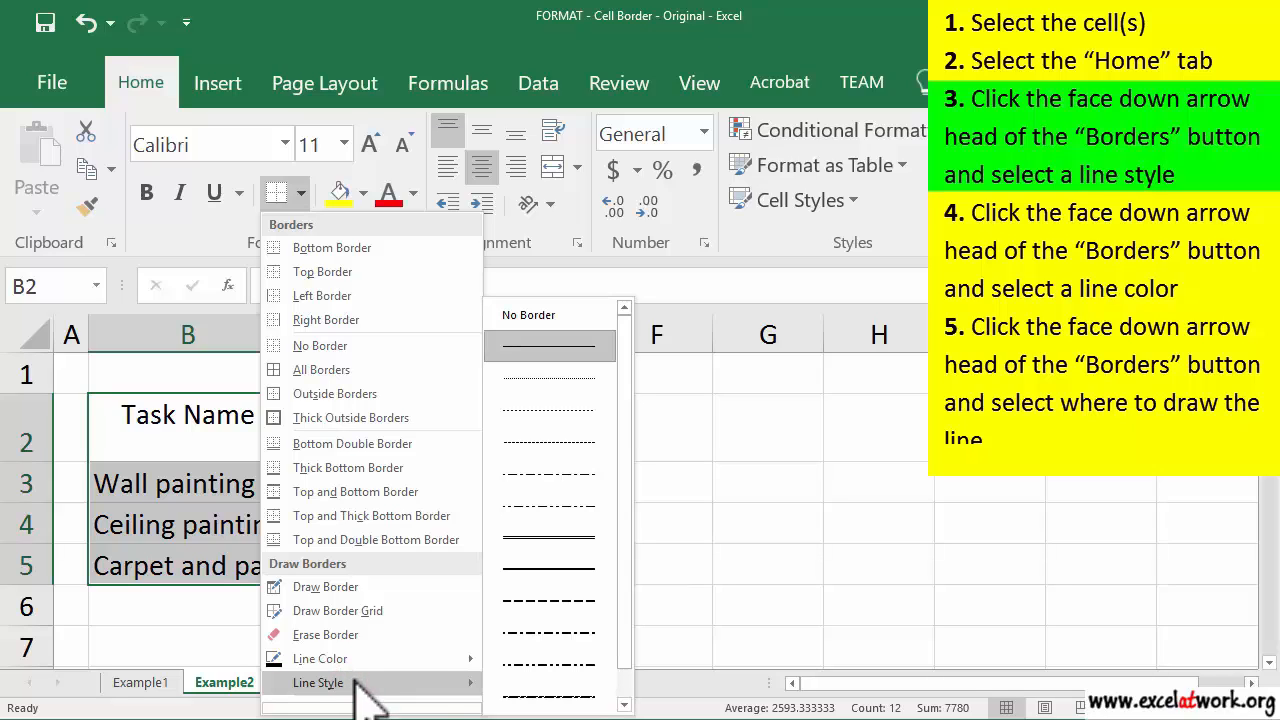
{"action": "left_click", "coordinate": [573, 540]}
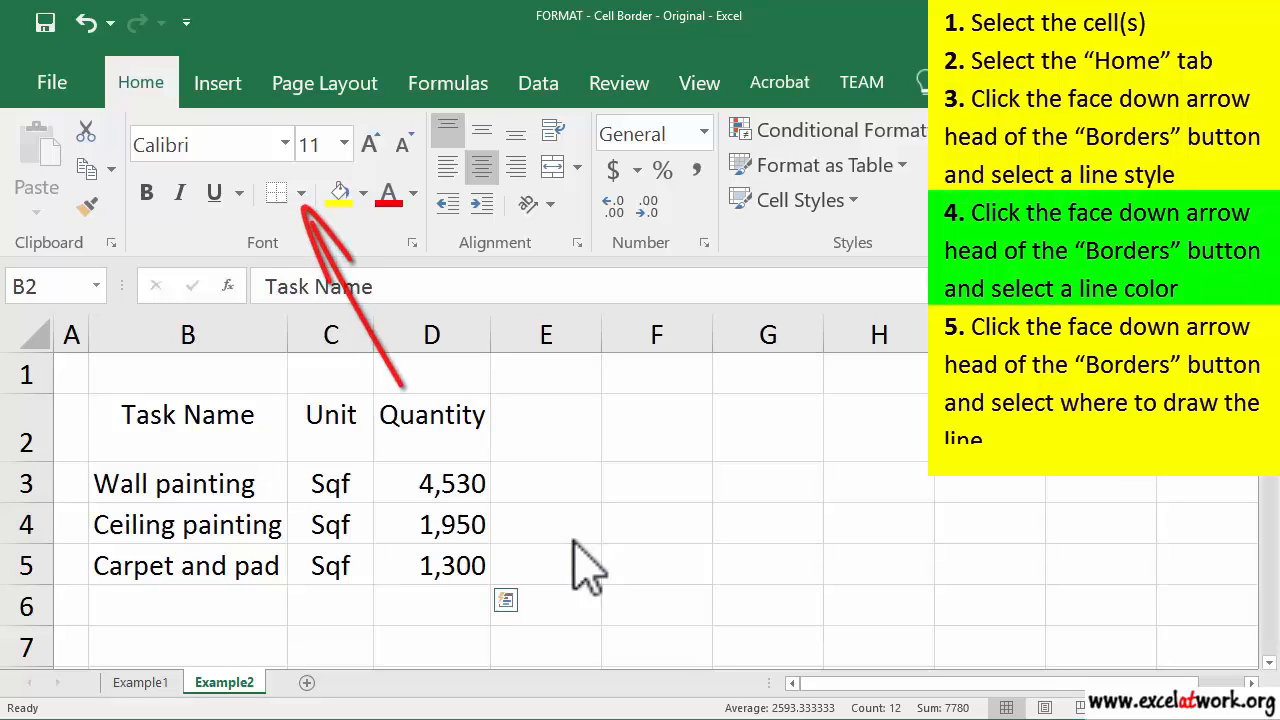
{"action": "left_click", "coordinate": [300, 193]}
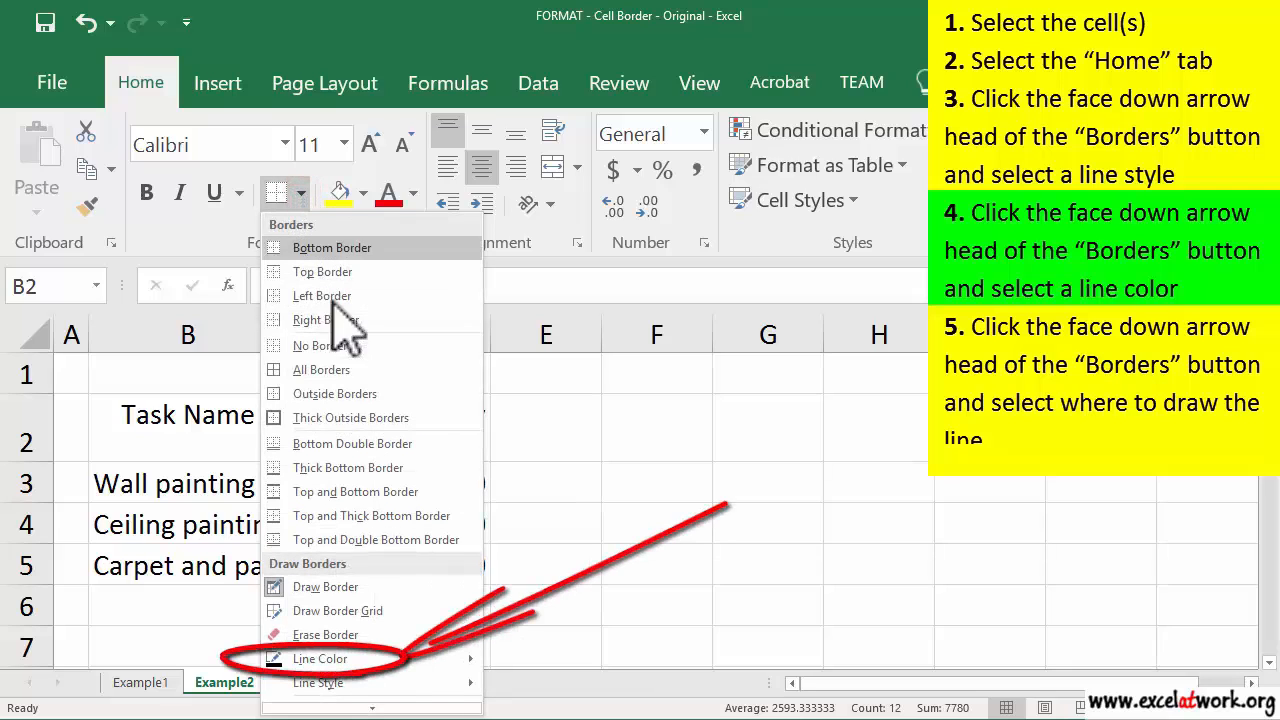
{"action": "left_click", "coordinate": [376, 658]}
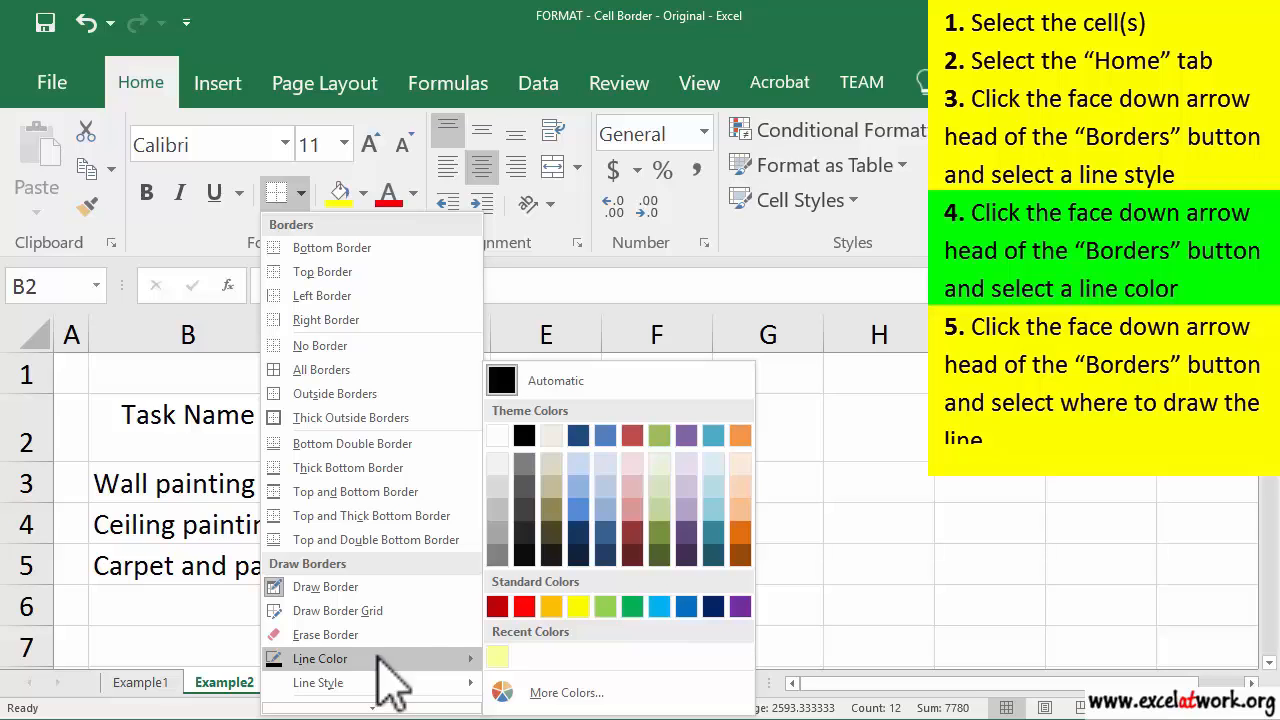
{"action": "left_click", "coordinate": [525, 607]}
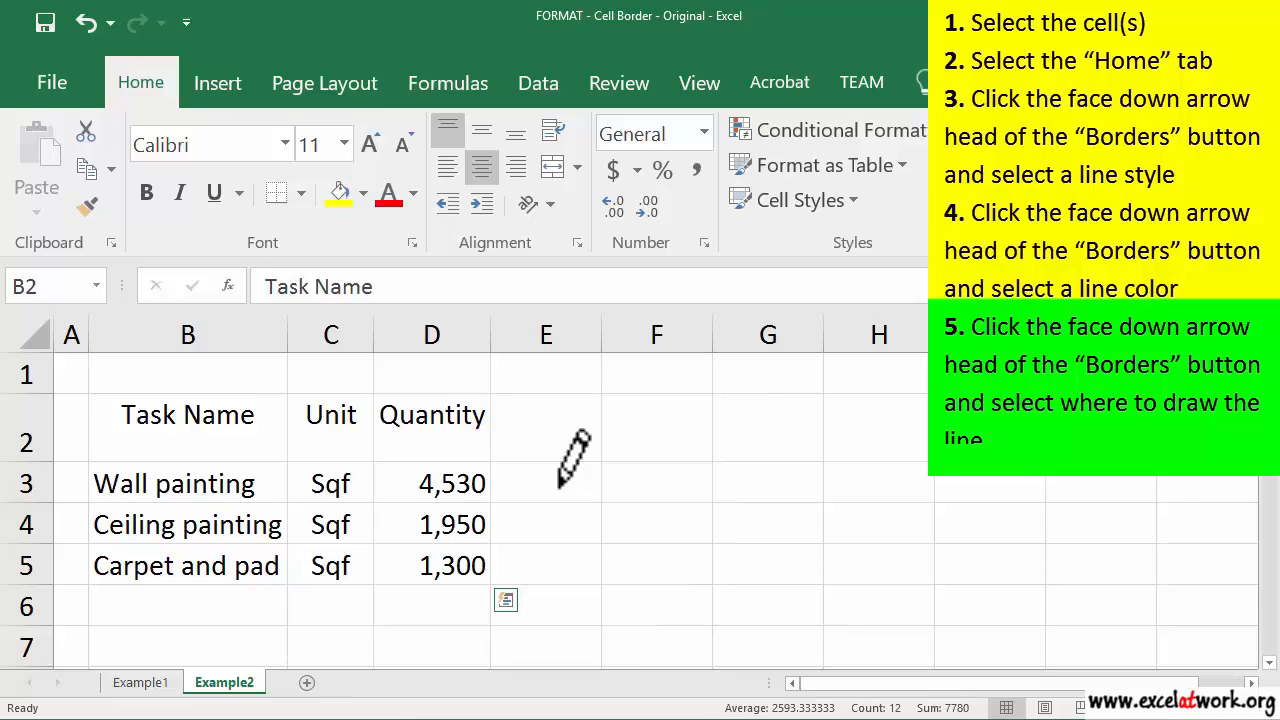
{"action": "left_click", "coordinate": [302, 194]}
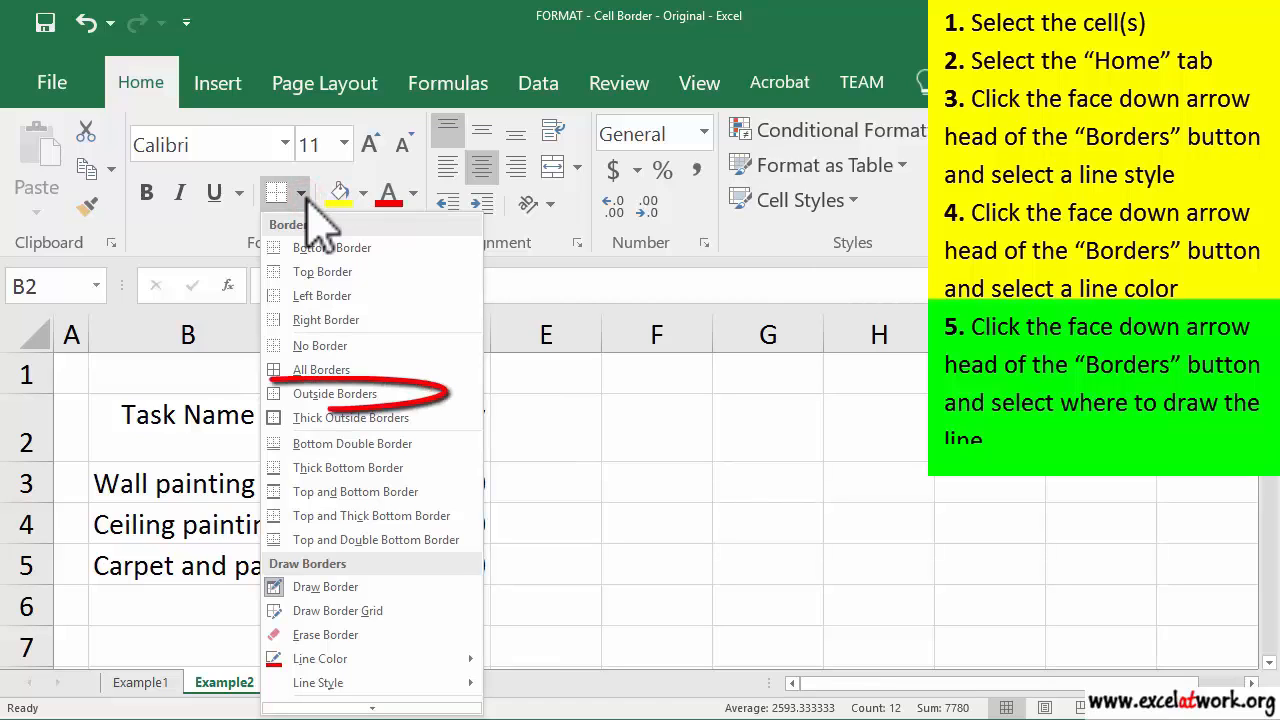
{"action": "left_click", "coordinate": [362, 392]}
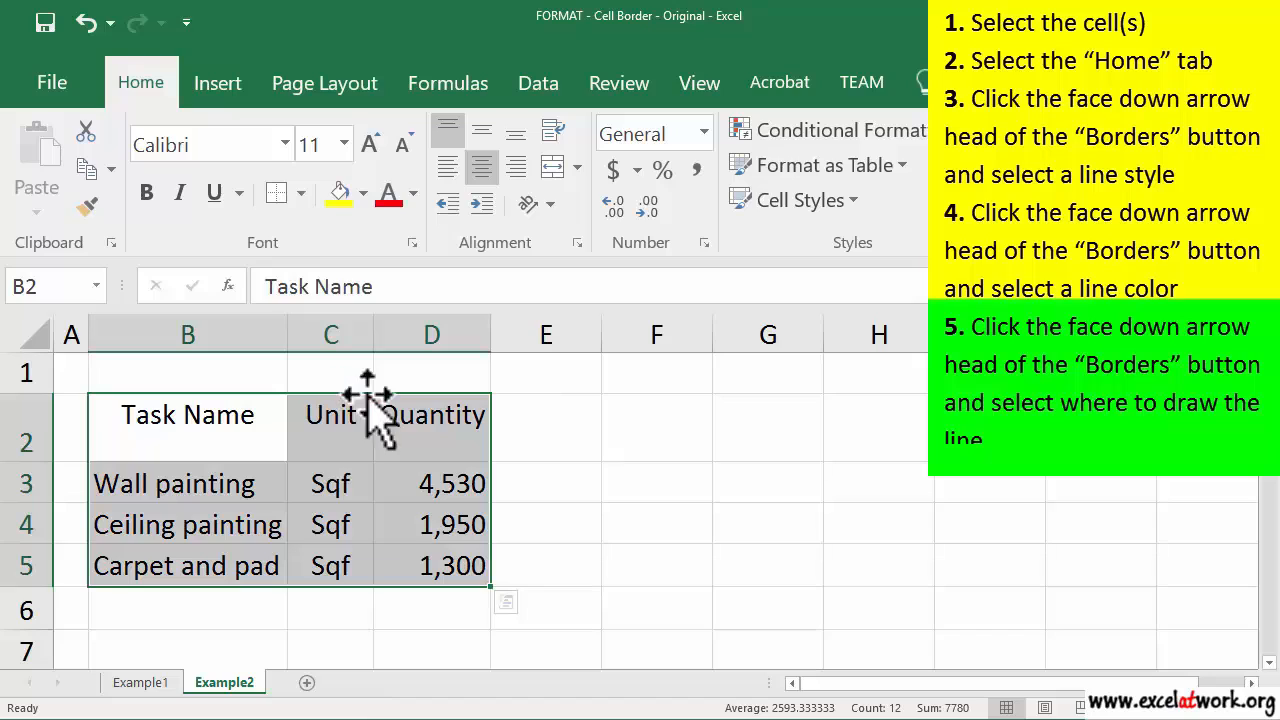
{"action": "left_click", "coordinate": [596, 446]}
{"action": "left_click", "coordinate": [624, 478]}
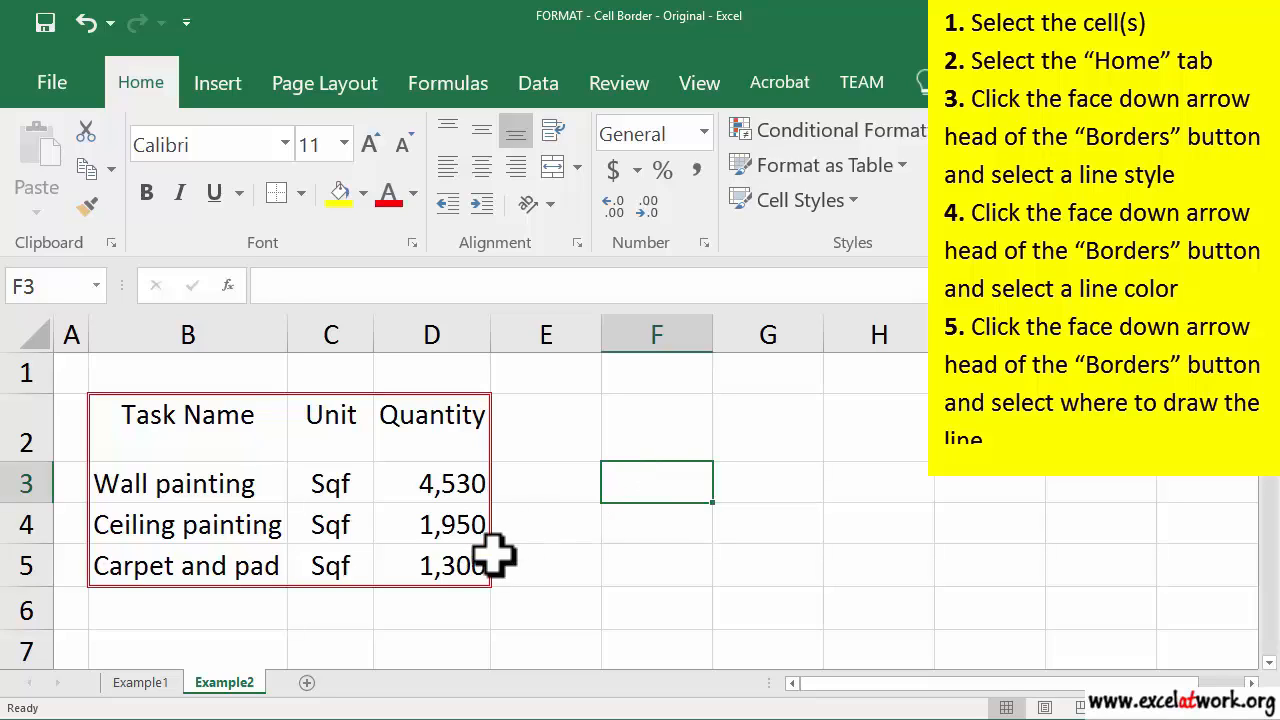
Remove the borders from the task table B2:D5 on the Example2 sheet with the No Border option
{"action": "left_click_drag", "start_coordinate": [475, 560], "coordinate": [259, 429]}
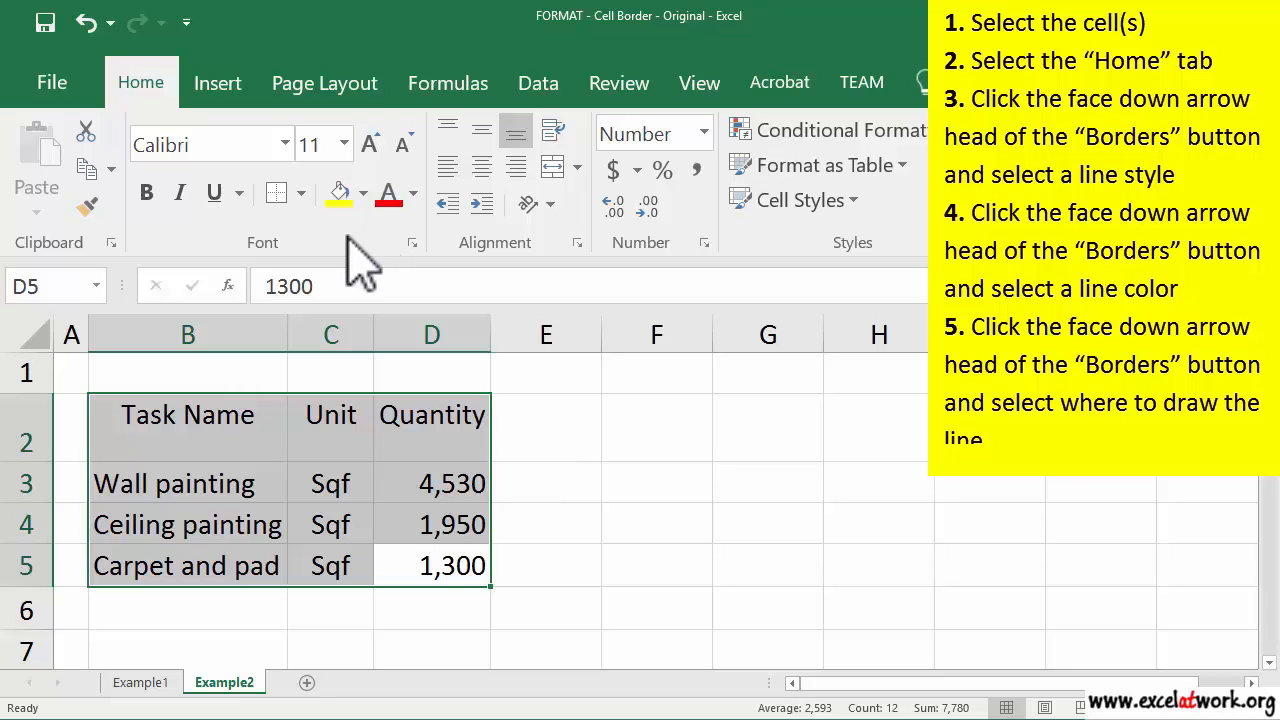
{"action": "left_click", "coordinate": [301, 193]}
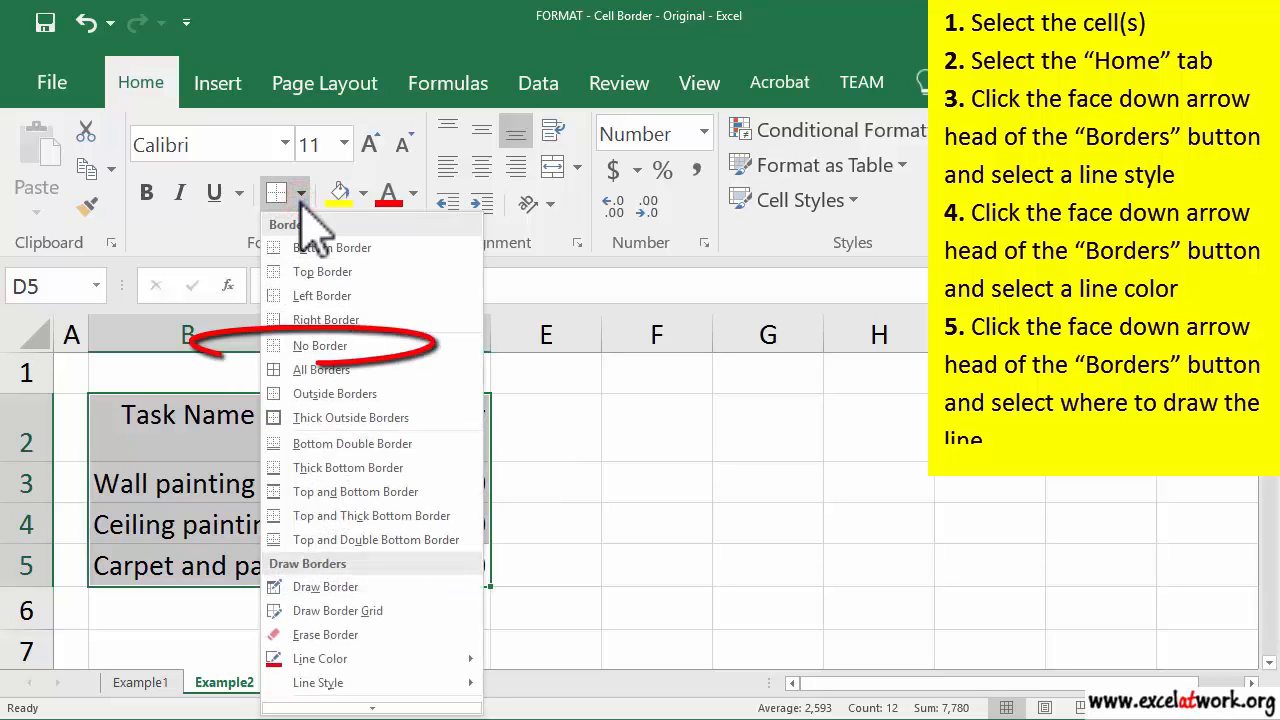
{"action": "left_click", "coordinate": [330, 345]}
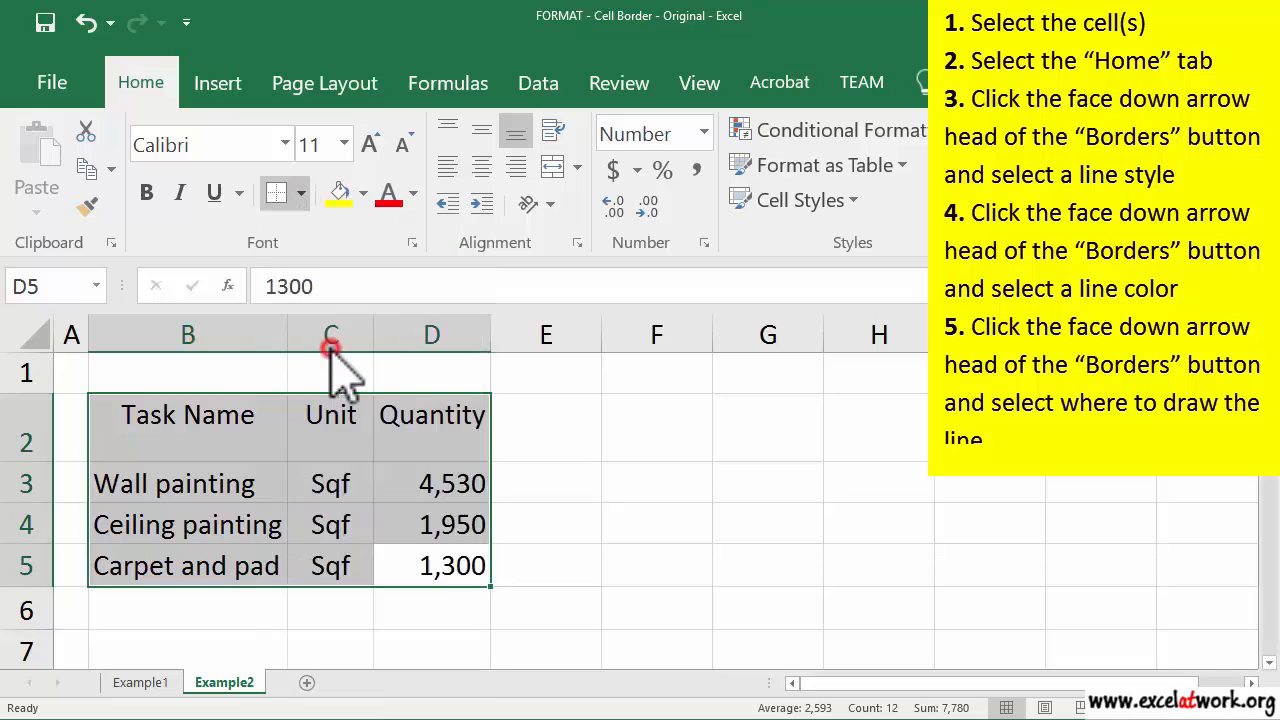
{"action": "left_click", "coordinate": [580, 437]}
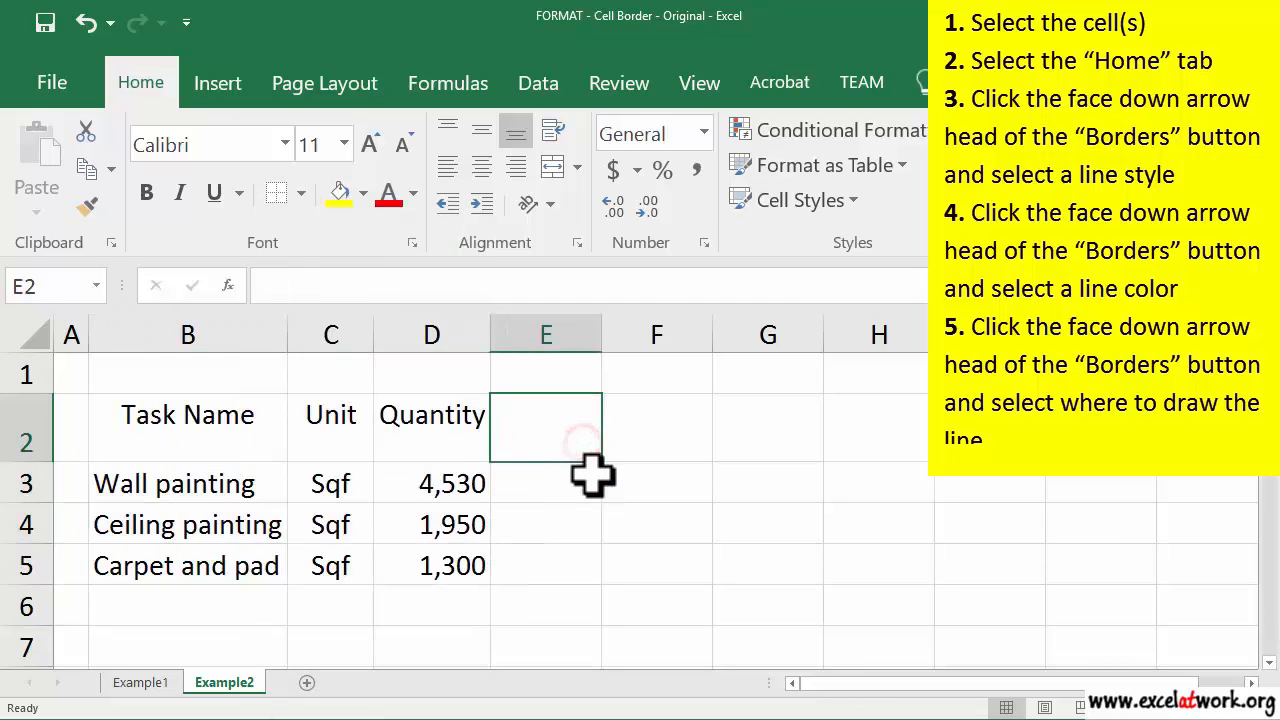
{"action": "left_click", "coordinate": [590, 478]}
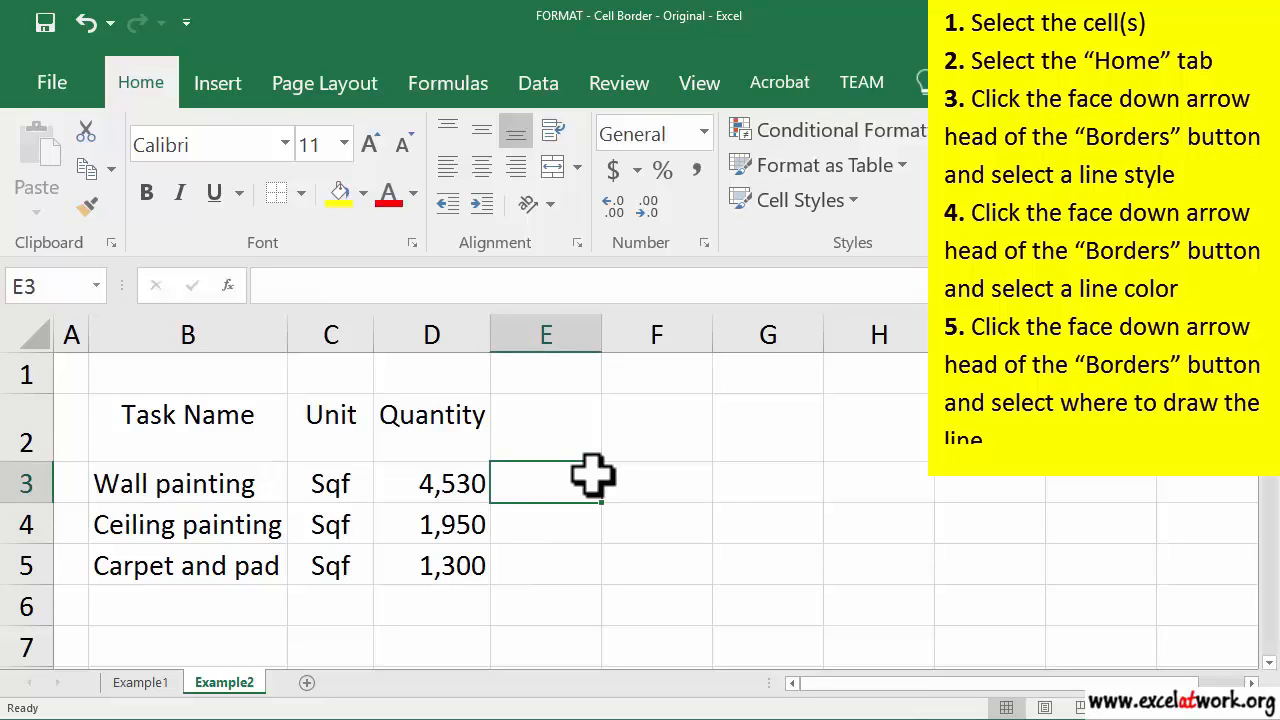
Apply All Borders to the task table B2:D5 on Example2, using the current red double line
{"action": "left_click_drag", "start_coordinate": [505, 423], "coordinate": [208, 572]}
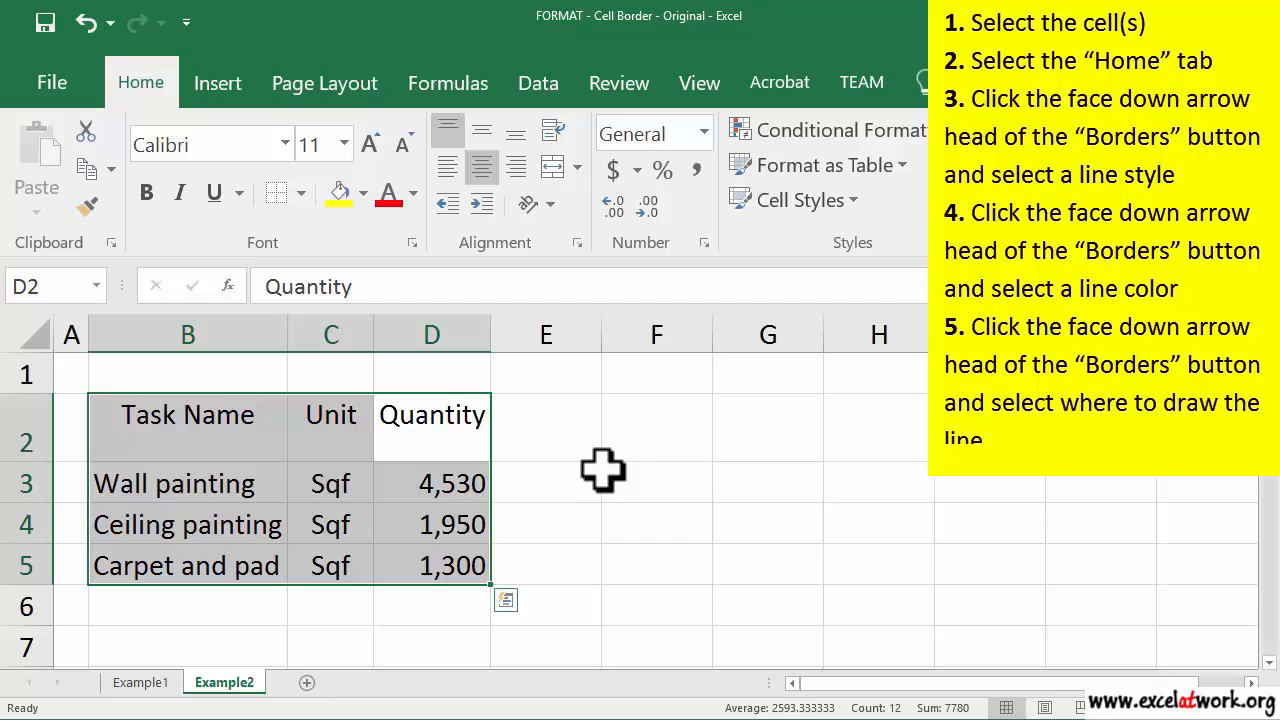
{"action": "left_click", "coordinate": [302, 195]}
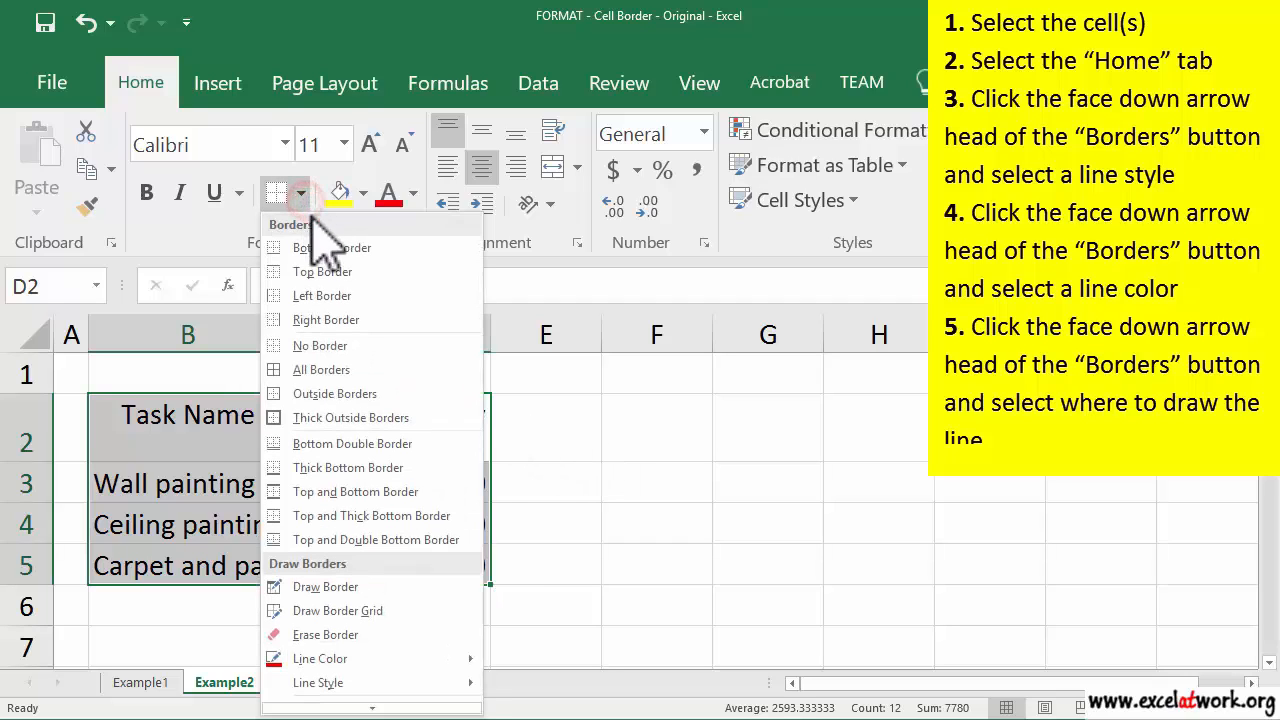
{"action": "left_click", "coordinate": [370, 372]}
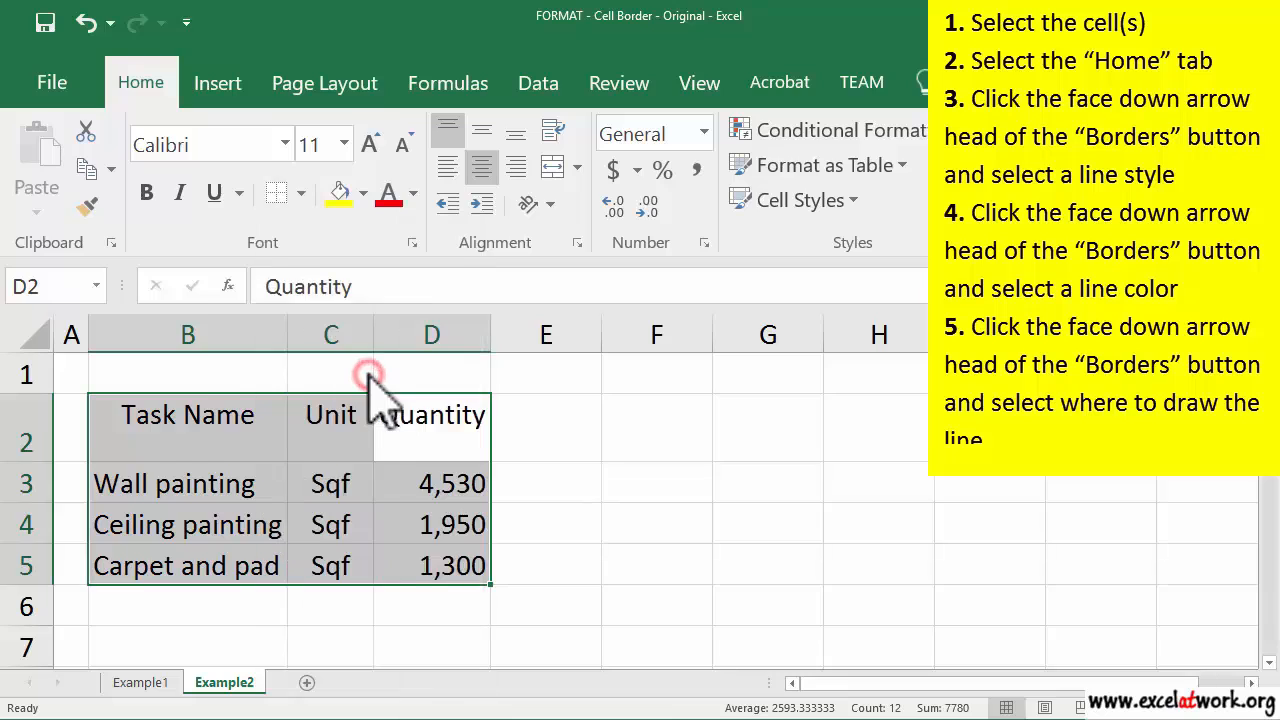
{"action": "left_click", "coordinate": [636, 487]}
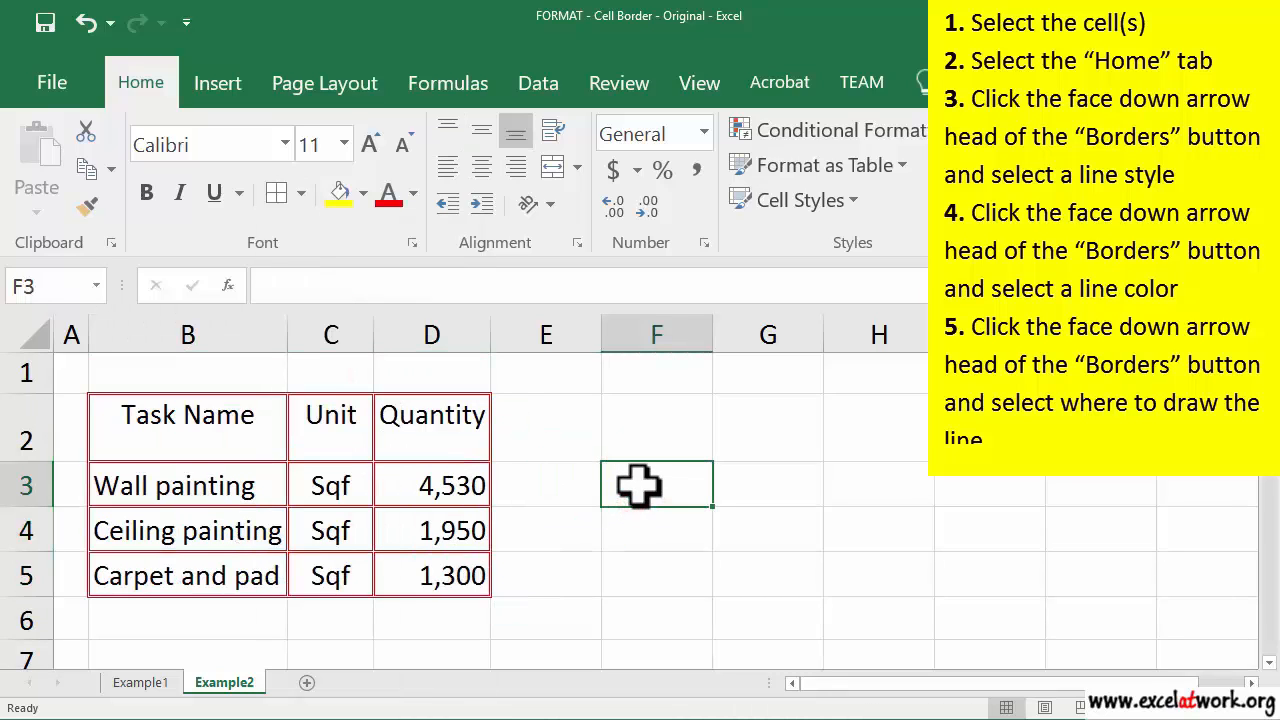